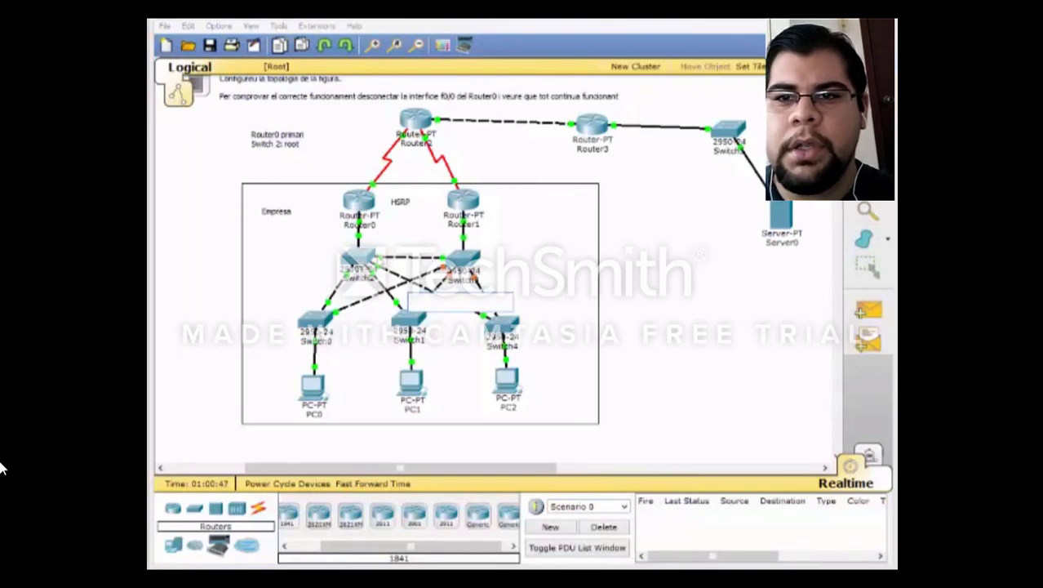
Step: On Switch2, set the spanning-tree priority for VLAN 1 to 4096 from global configuration mode and return to privileged mode
click(360, 263)
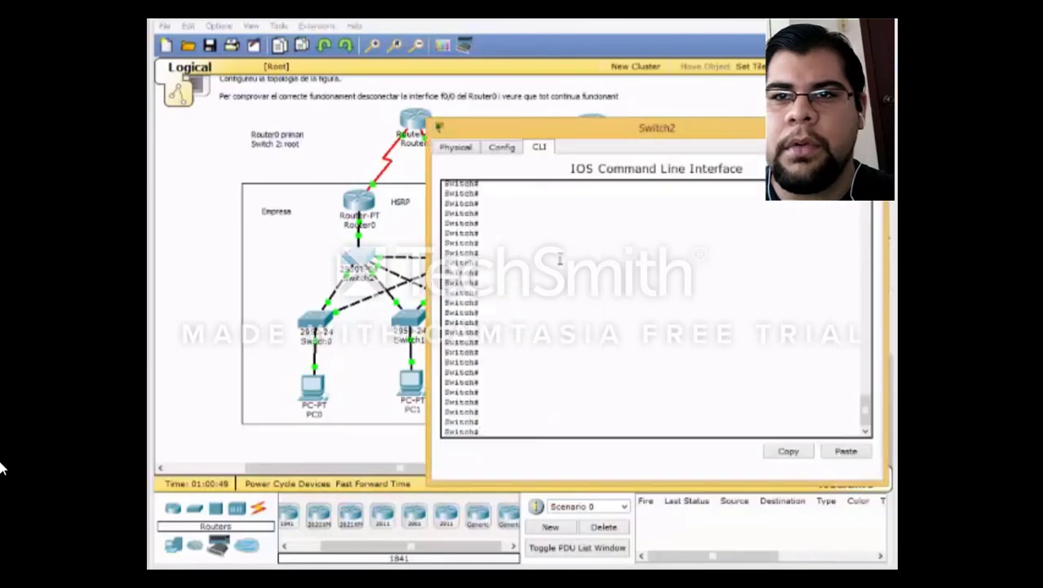
text(conf t)
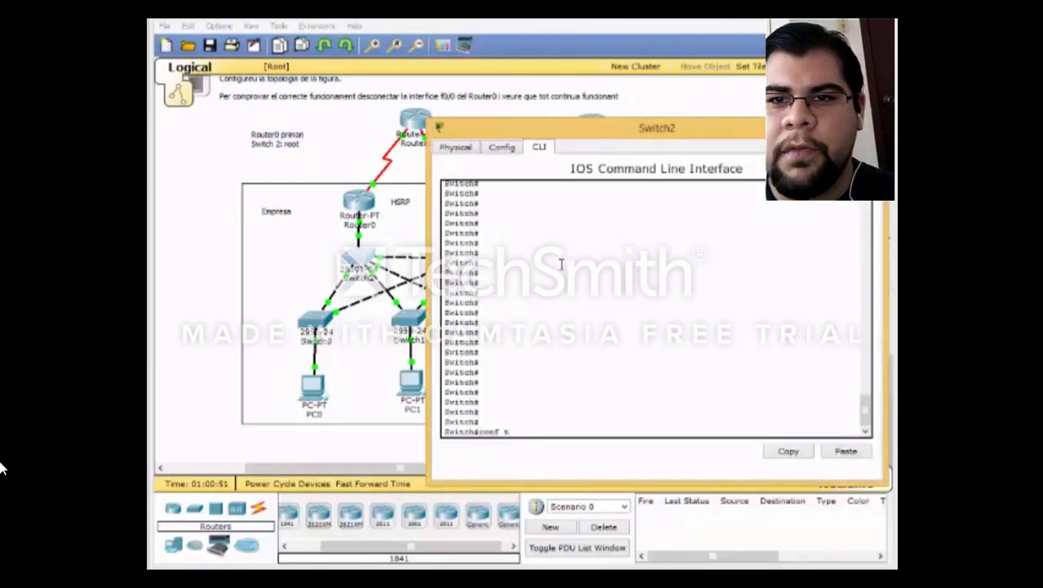
key(Return)
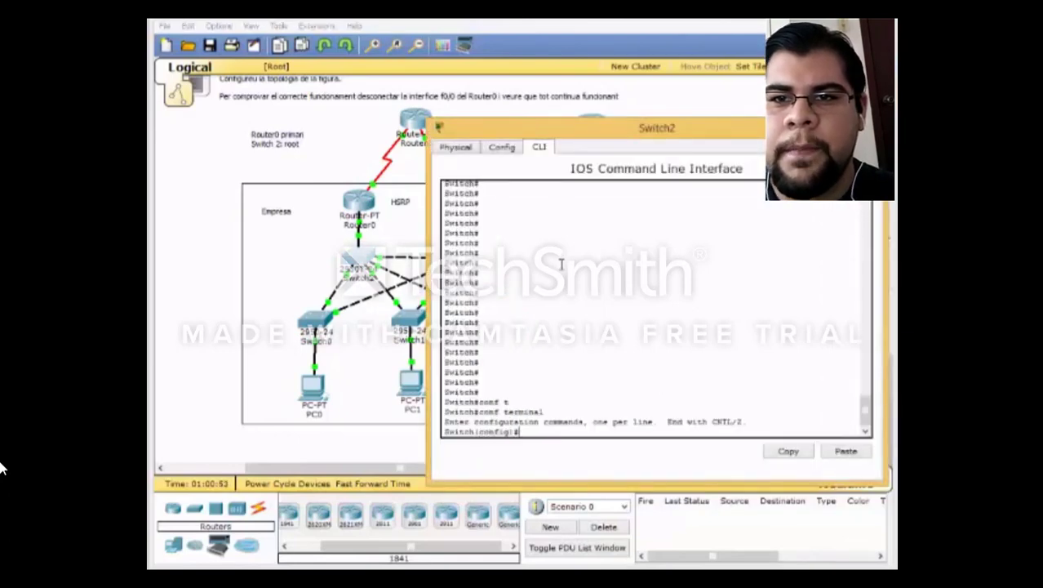
text(spanning-tree)
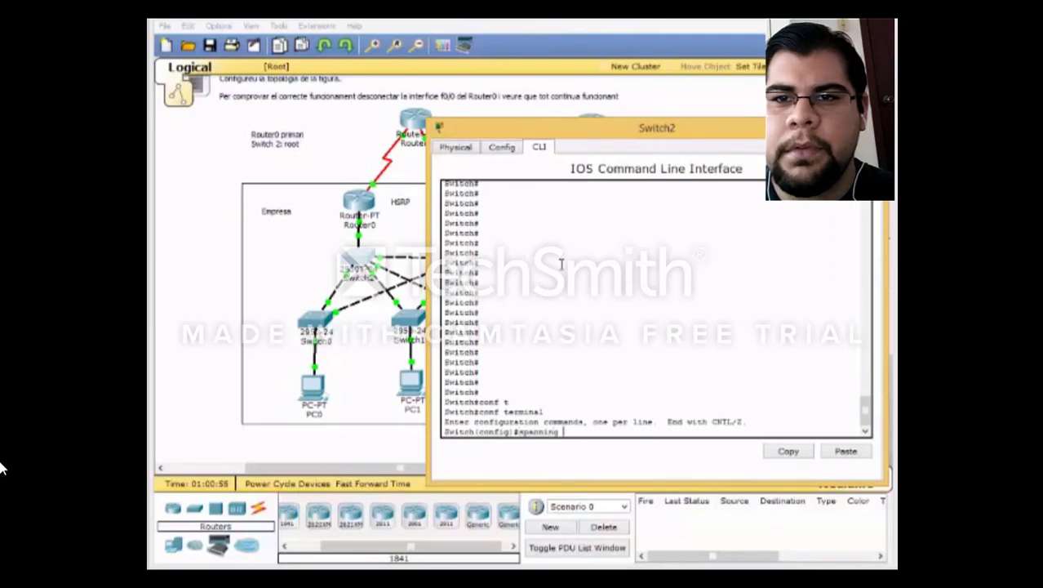
key(BackSpace)
key(BackSpace)
key(BackSpace)
key(BackSpace)
key(BackSpace)
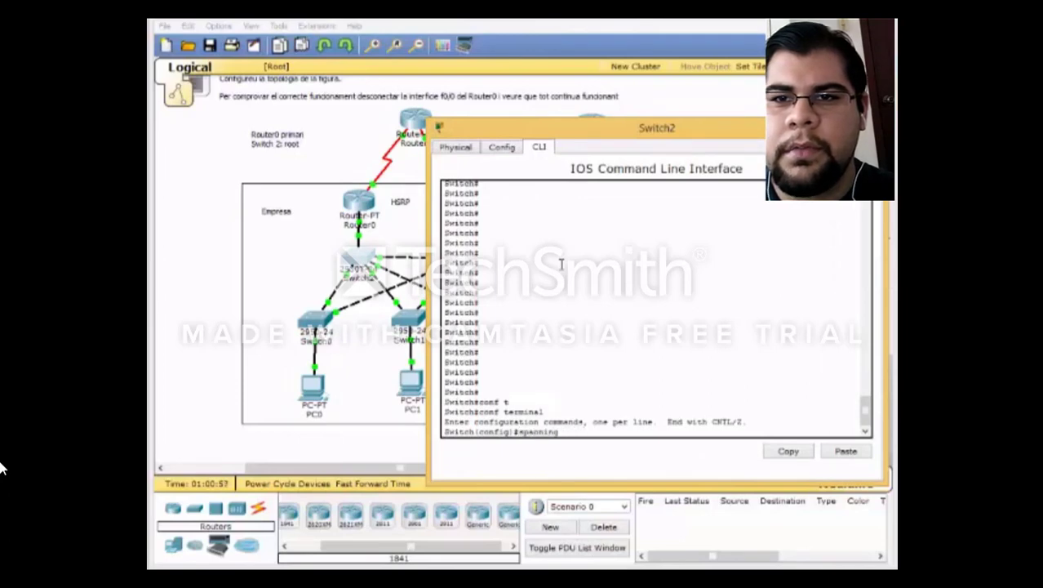
text(-)
key(Tab)
text(vlan)
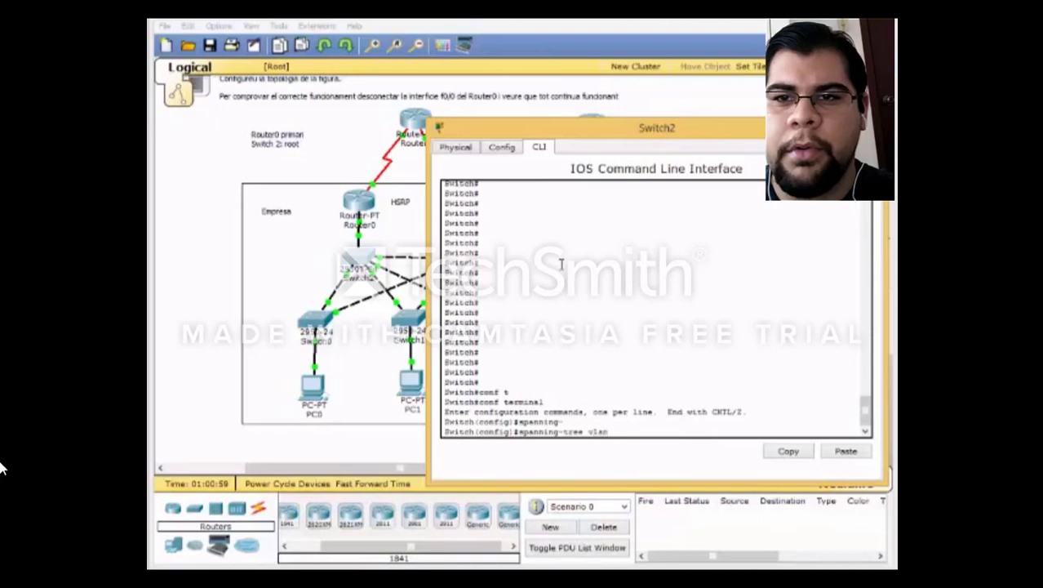
text( 1 prior)
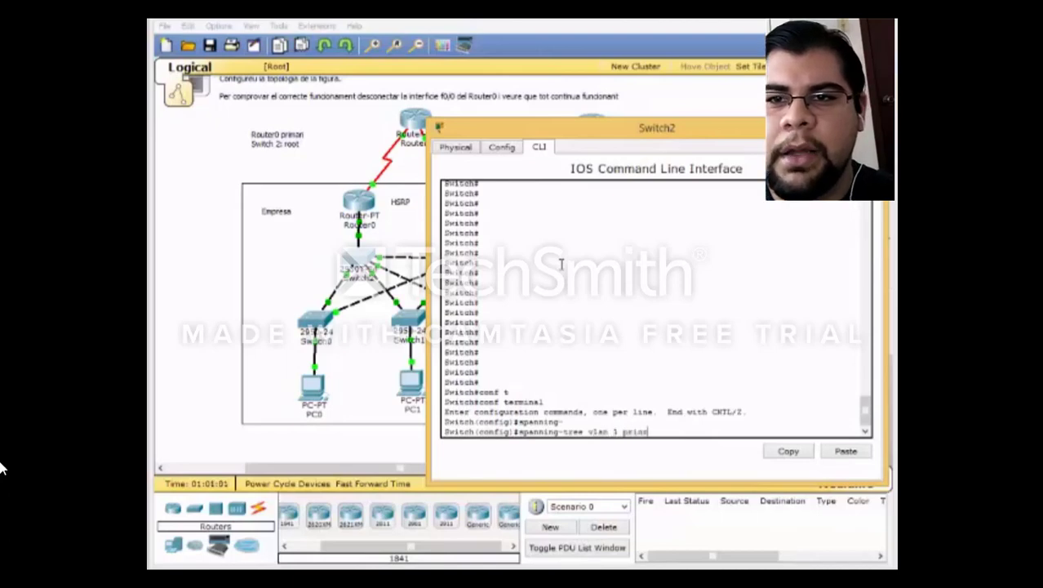
key(Tab)
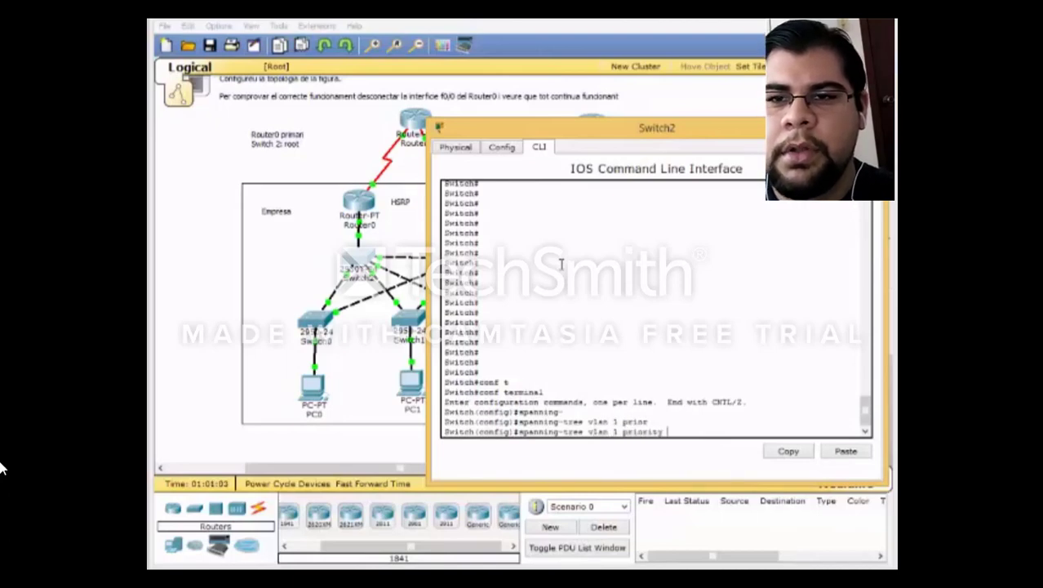
text(40)
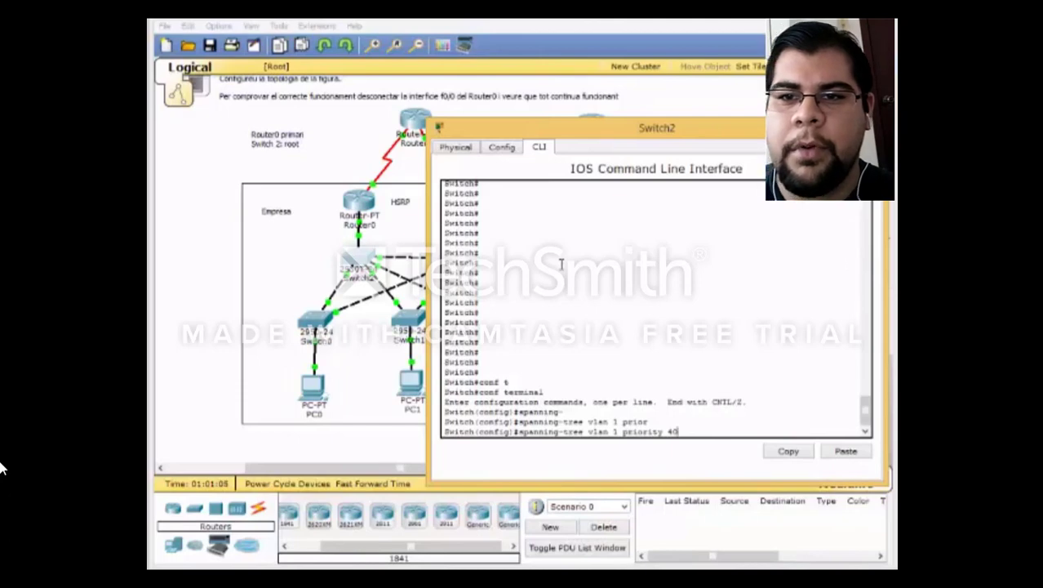
text(96)
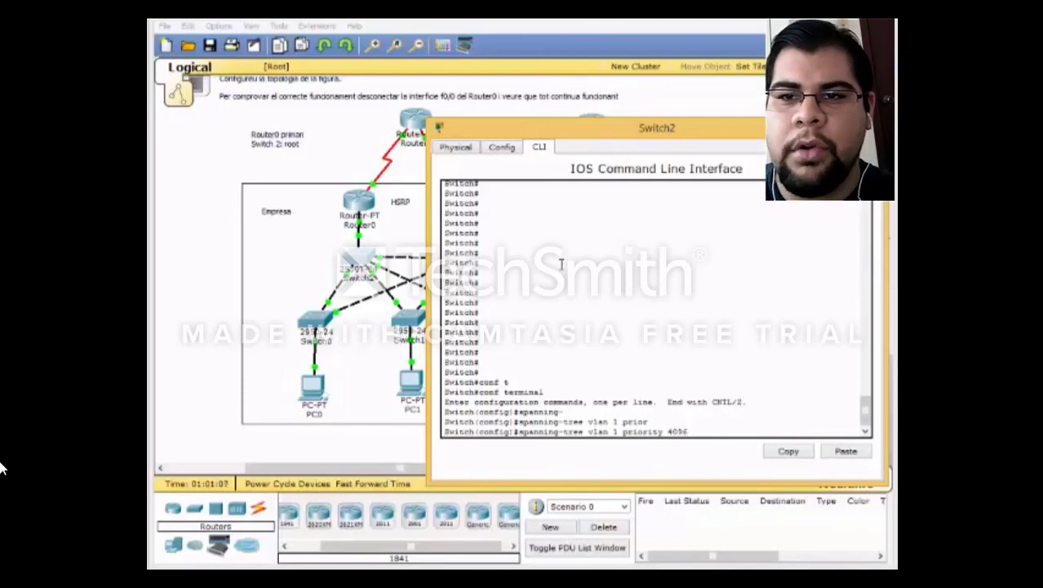
key(Return)
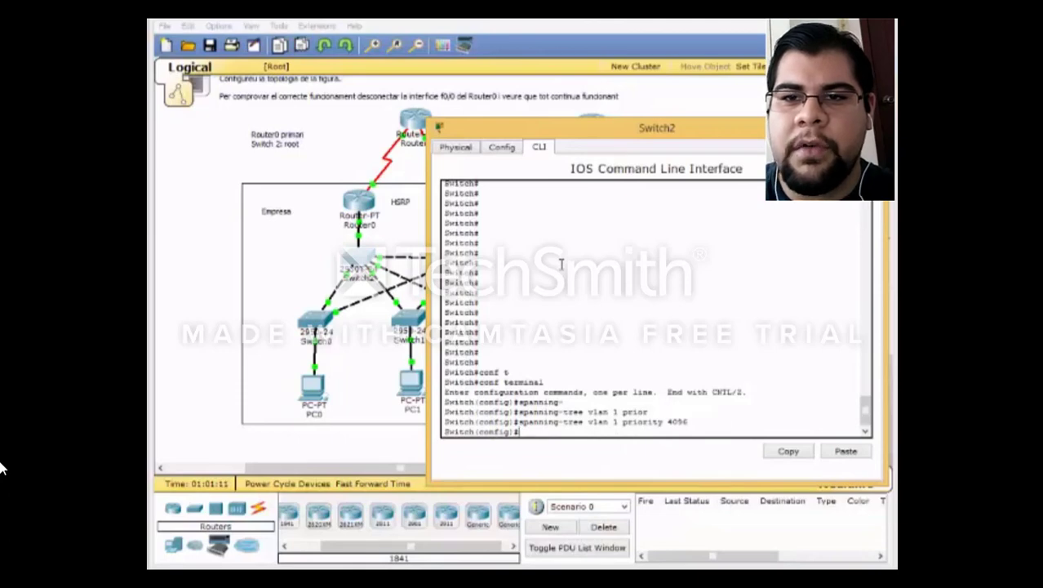
key(ctrl+z)
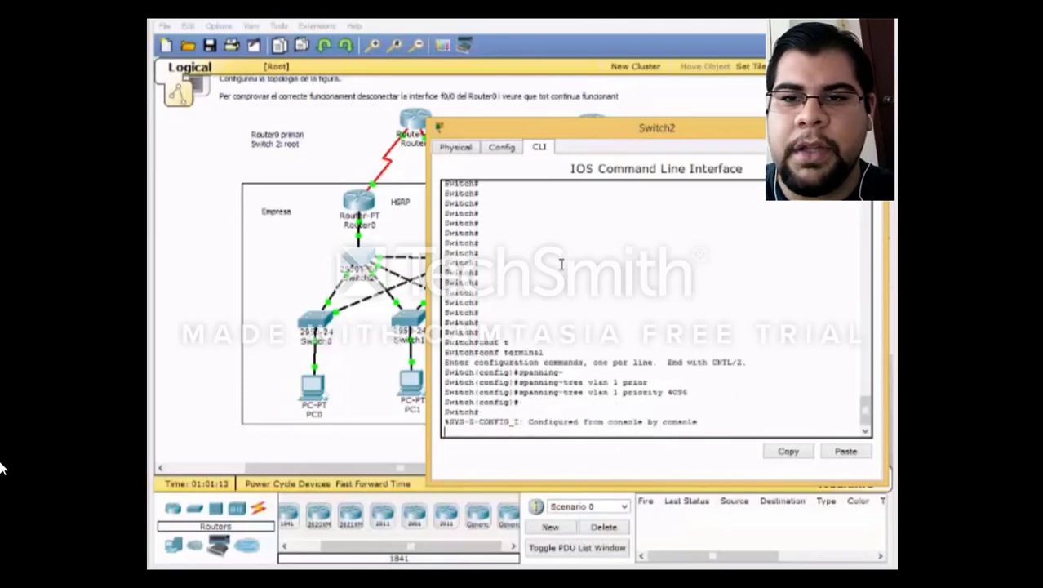
Step: Show the spanning-tree status on Switch2 and examine the Root ID section
key(Return)
key(Return)
text(sho)
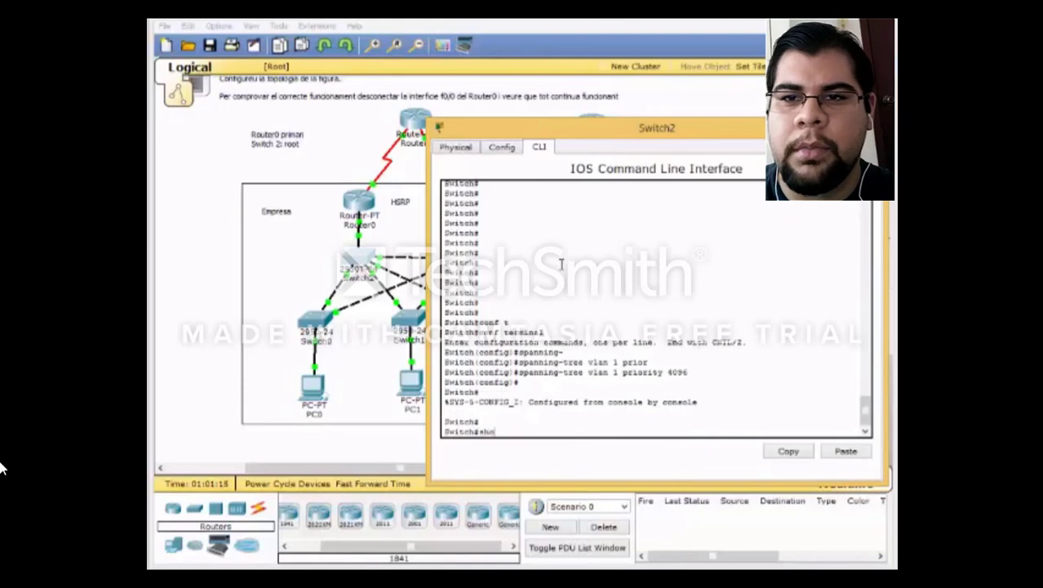
text(w span)
key(Return)
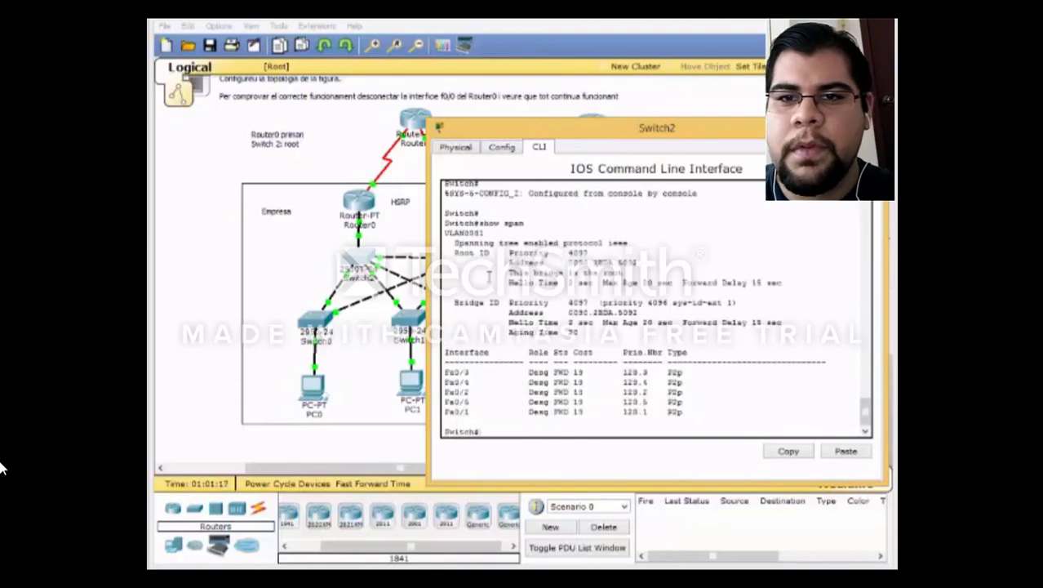
drag(459, 251, 707, 296)
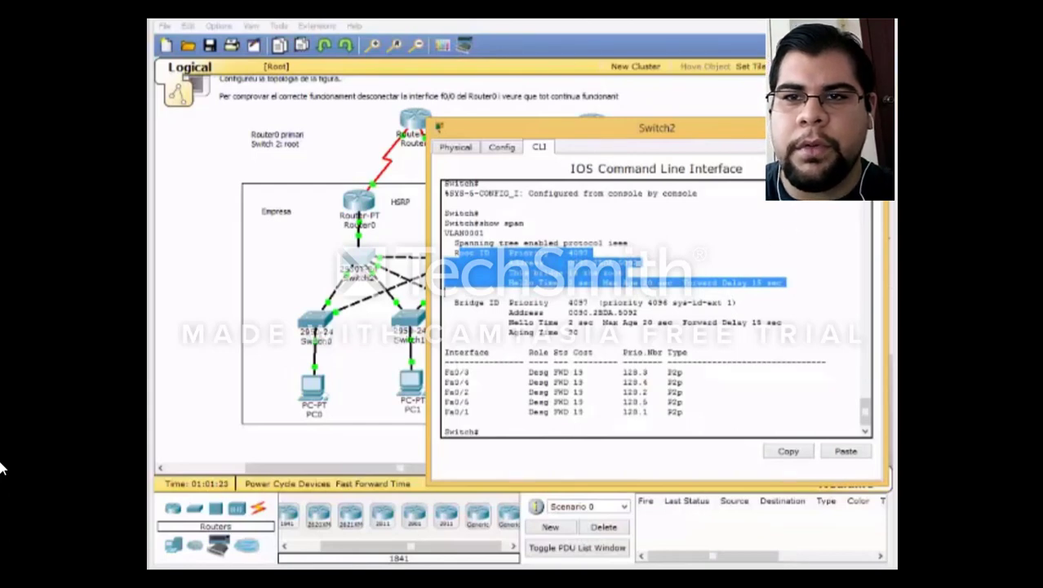
key(alt+Tab)
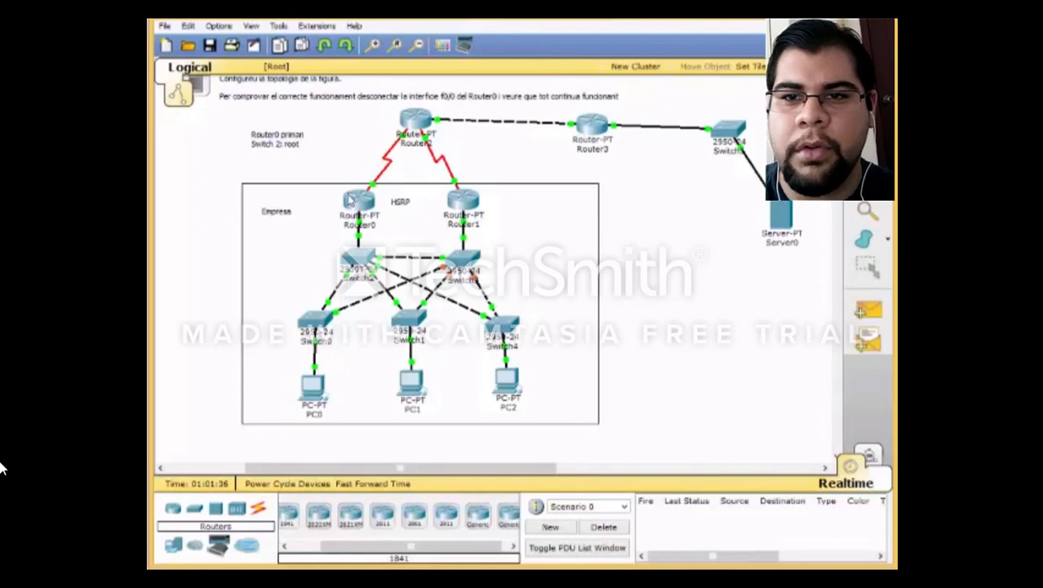
Step: Open Router0's command line and enter configuration mode for interface fa0/0
click(350, 199)
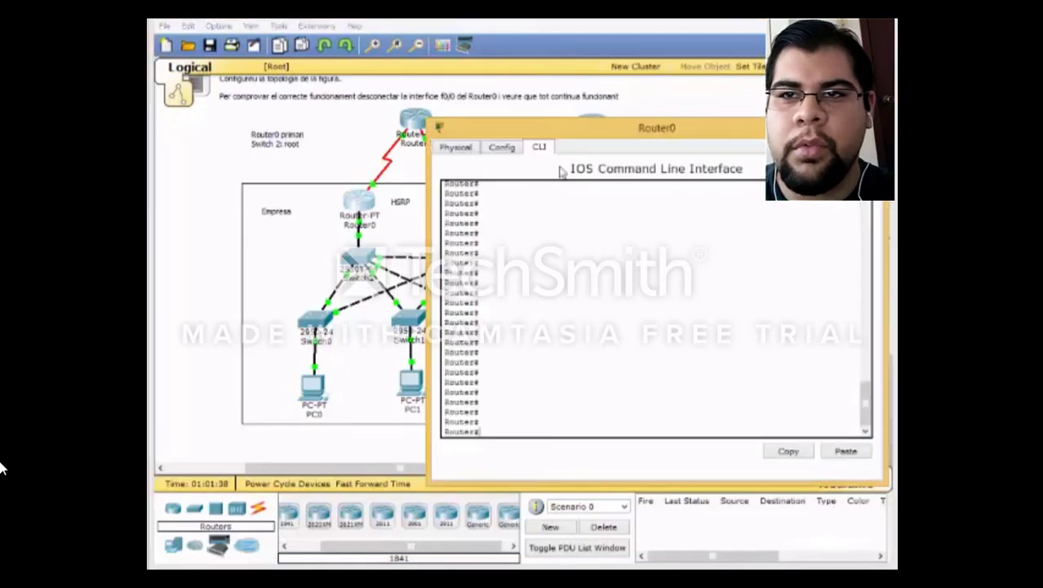
drag(643, 128, 560, 107)
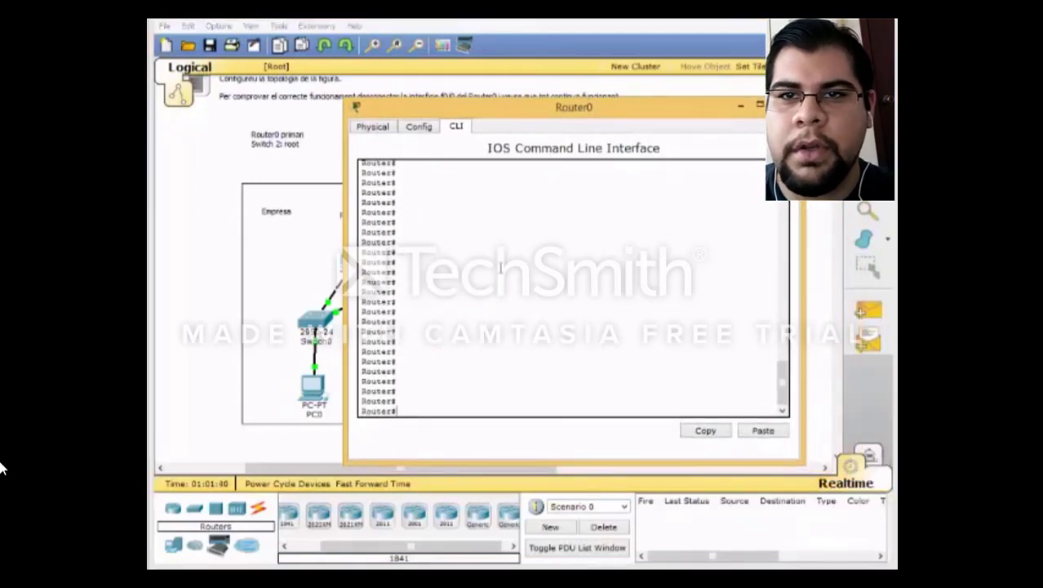
text(conf)
key(Tab)
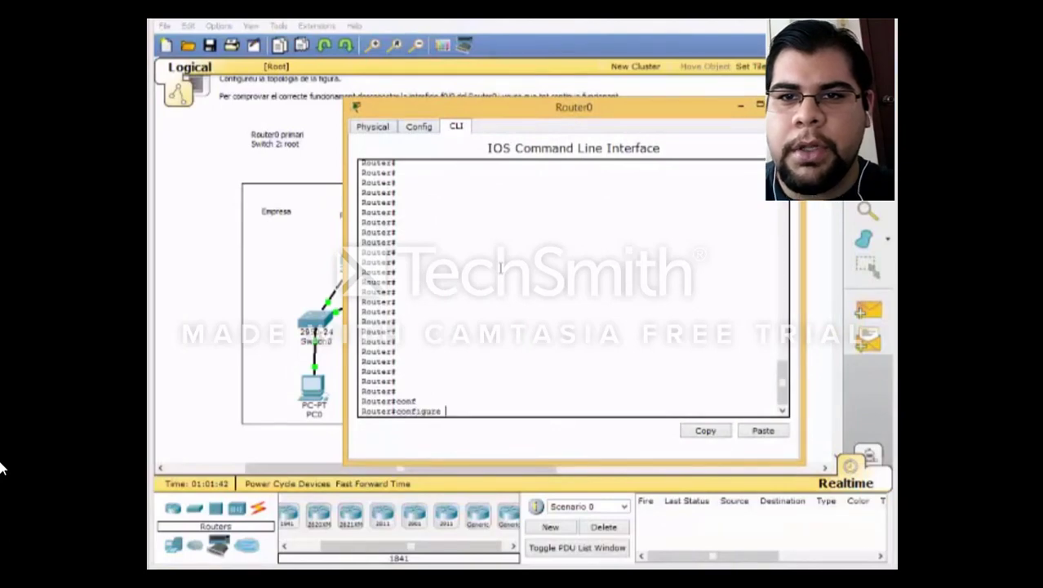
text(terminal)
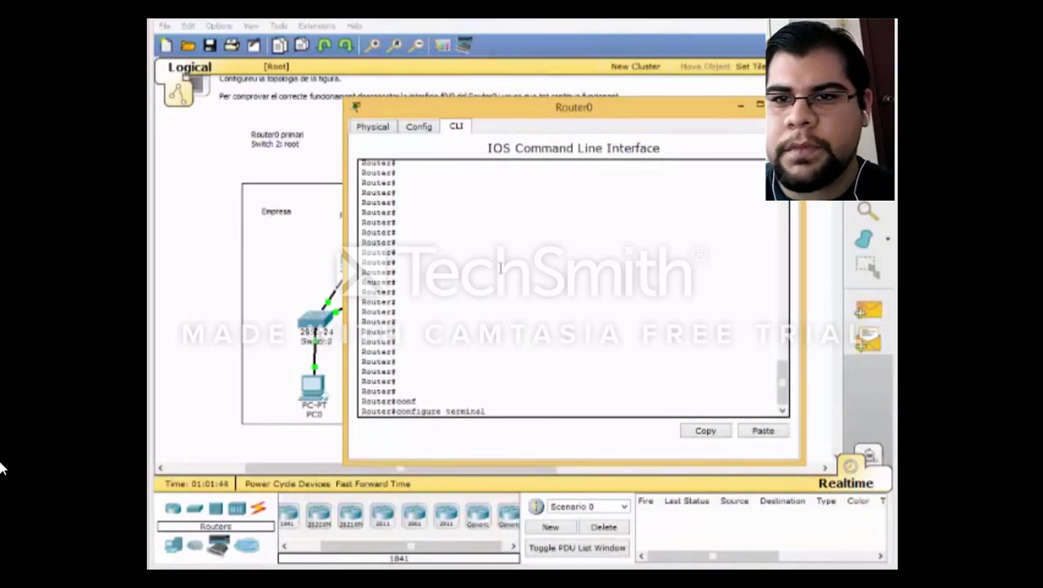
key(Return)
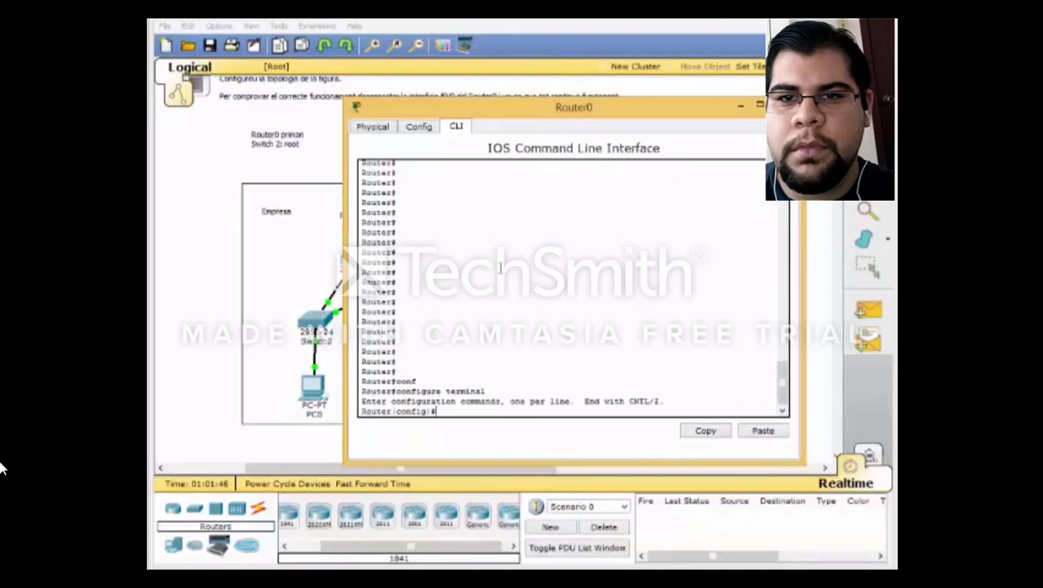
text(int)
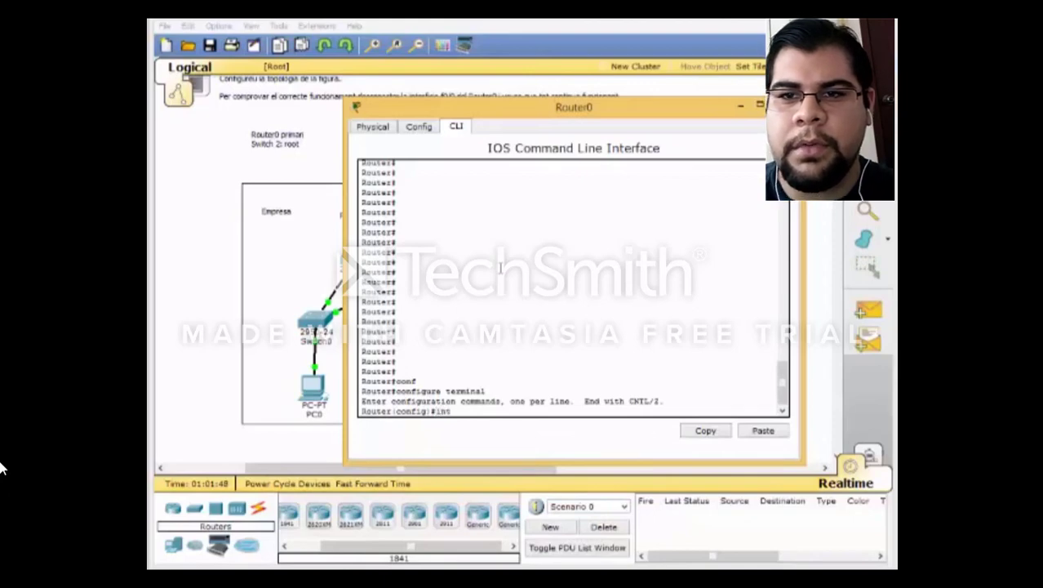
text(erface fa)
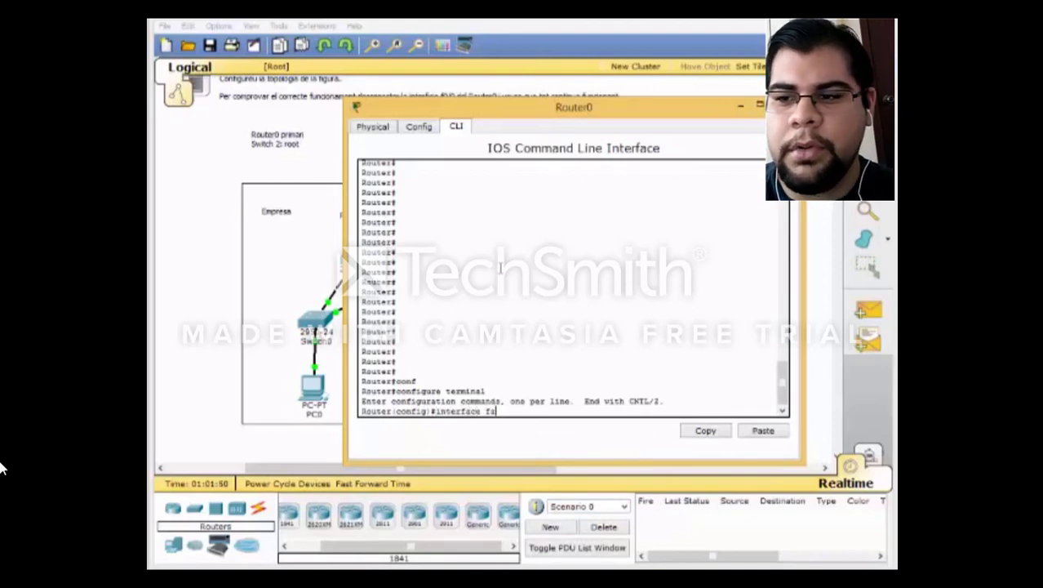
text('/)
key(BackSpace)
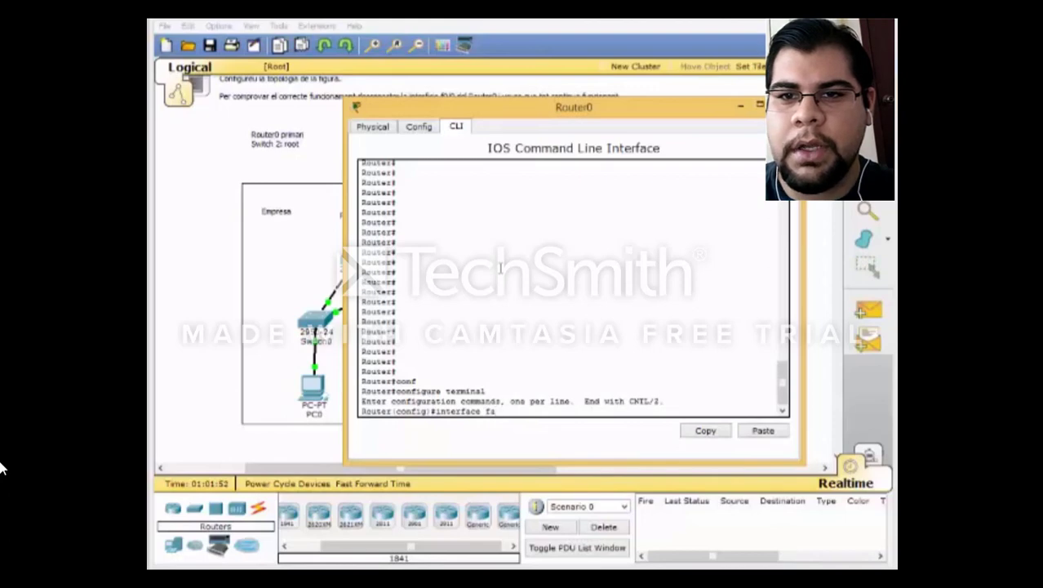
text(0/0)
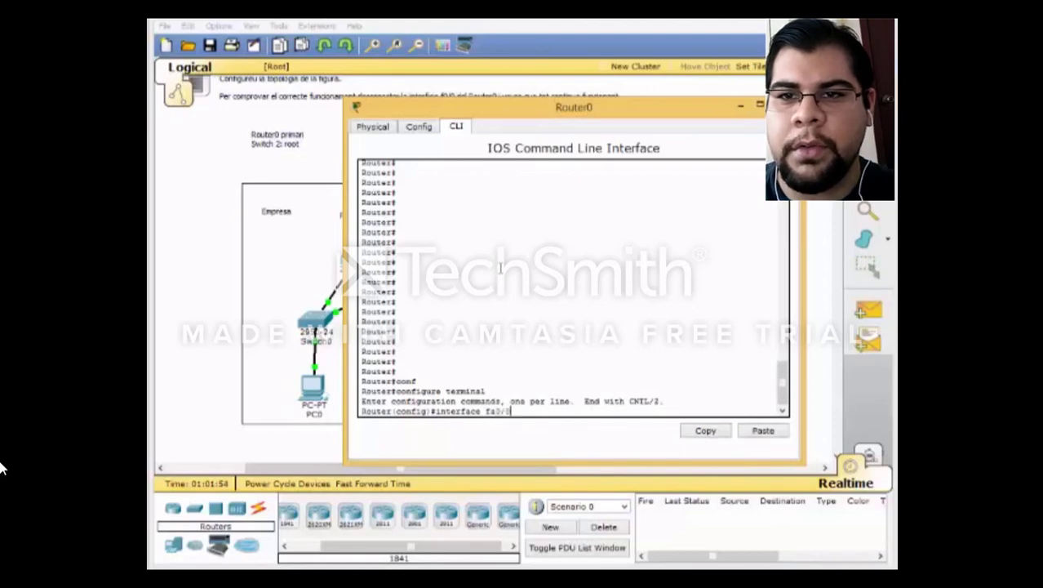
key(Return)
Step: Assign the virtual IP address 10.0.0.1 to standby group 1 on Router0's fa0/0 interface
text(standby)
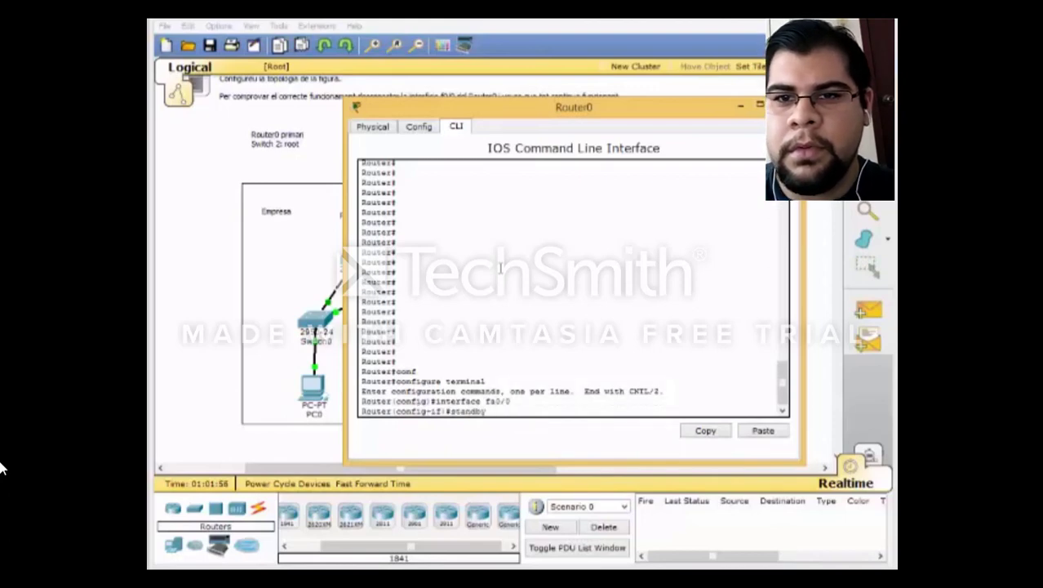
text( 1 ip )
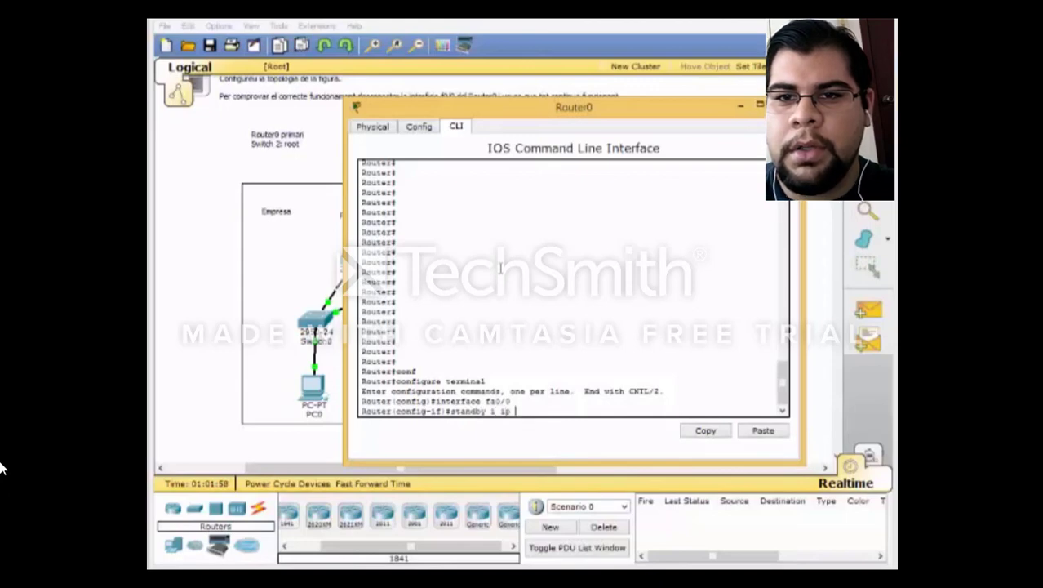
text(10.0.0.1)
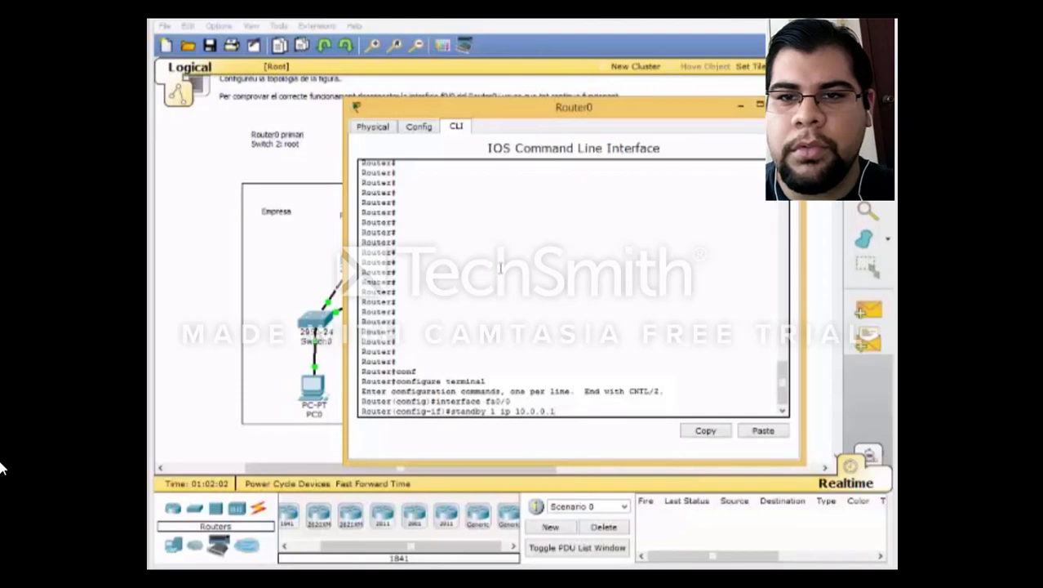
key(Return)
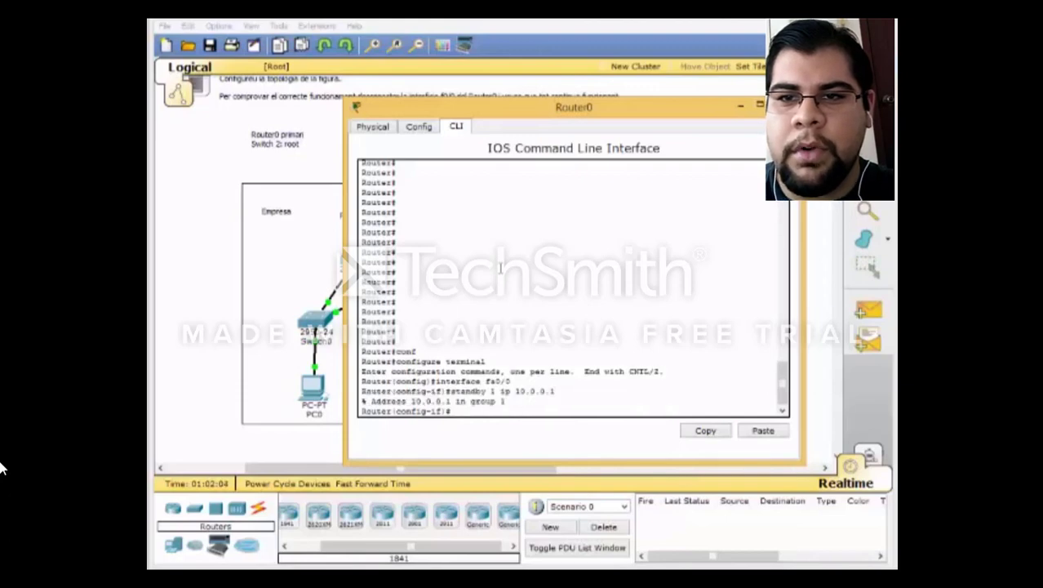
Step: Set Router0's priority in standby group 1 to 200
text(standby 1)
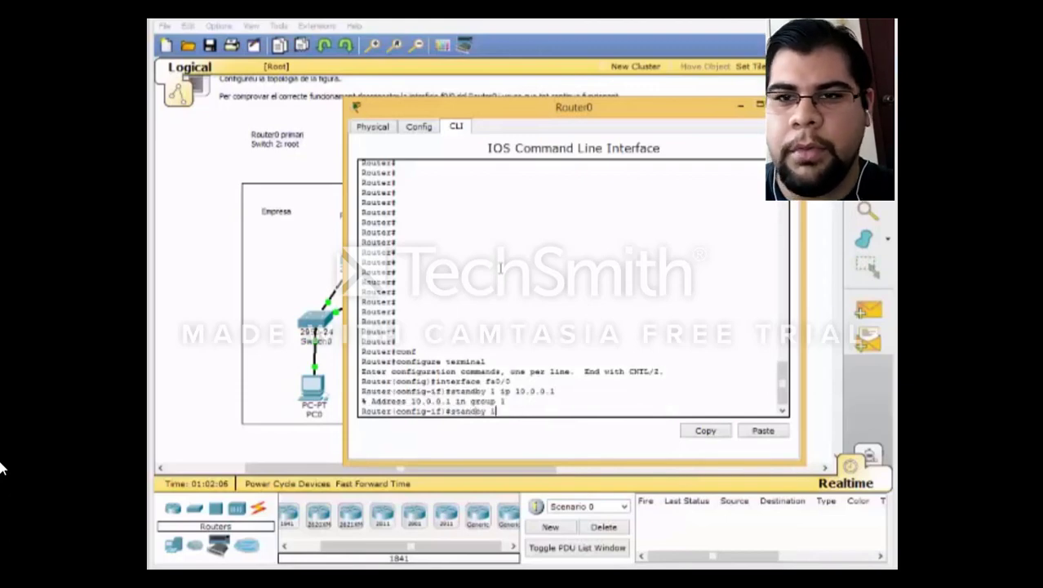
text( priority)
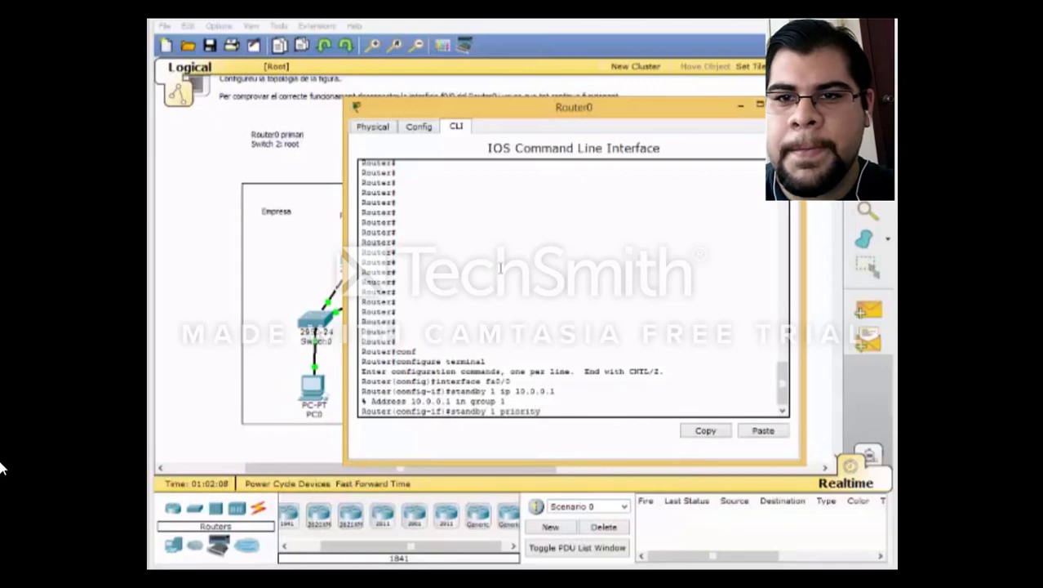
text( 200)
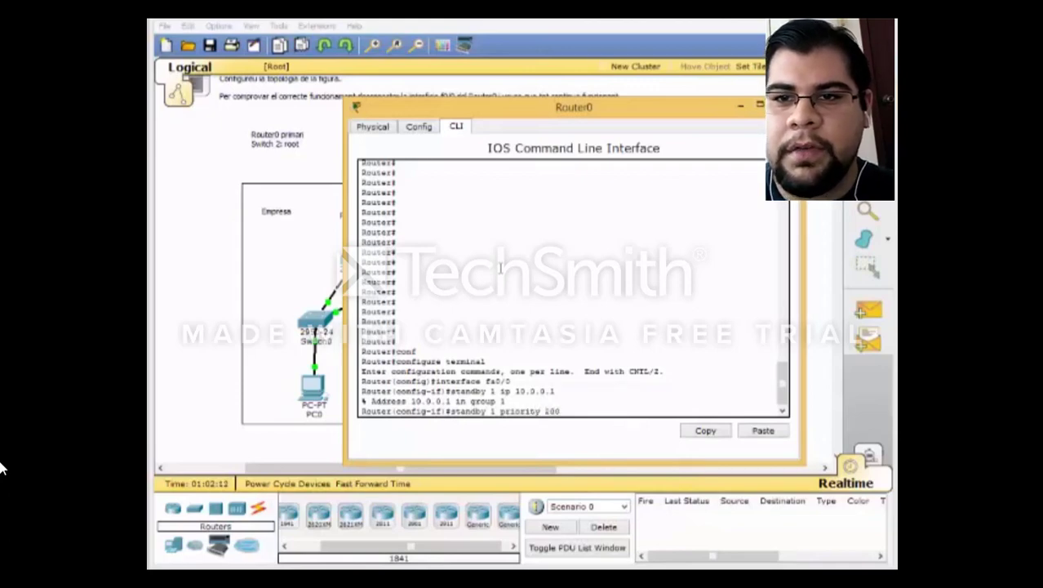
key(Return)
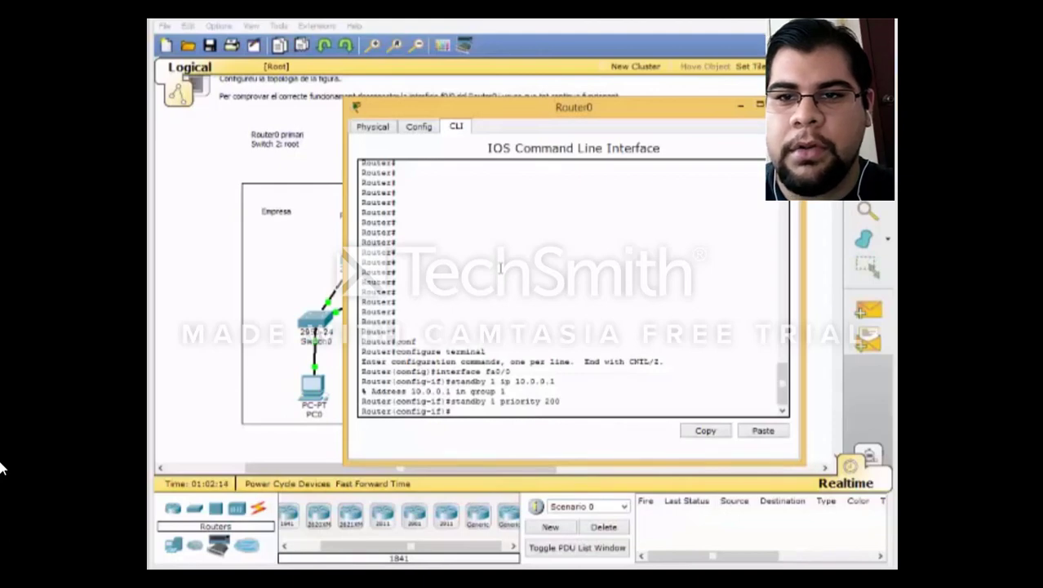
Step: Enable preemption for standby group 1 on Router0's fa0/0 interface and close the router's window
text(standby)
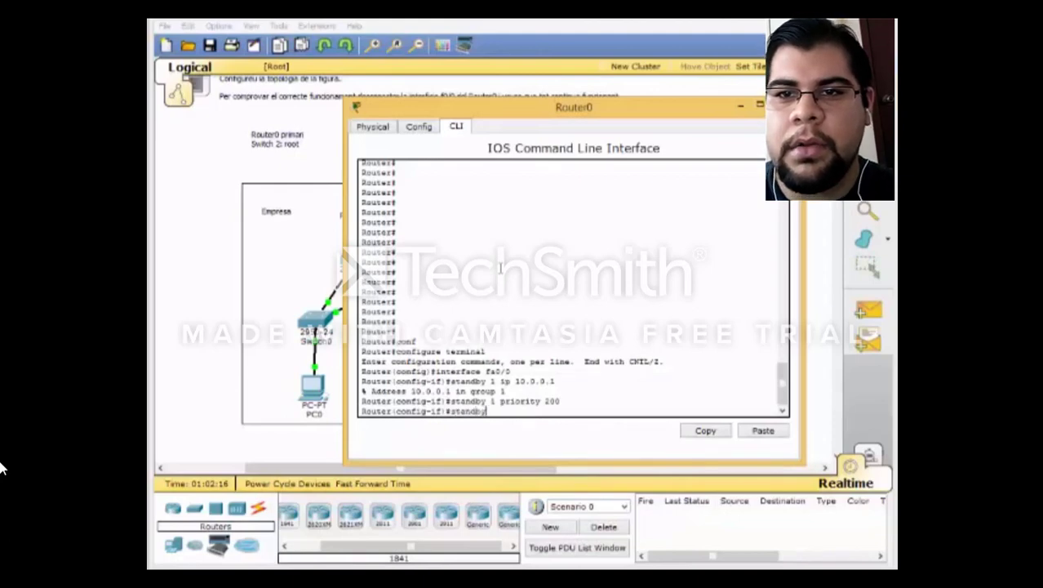
text( 1 preemp)
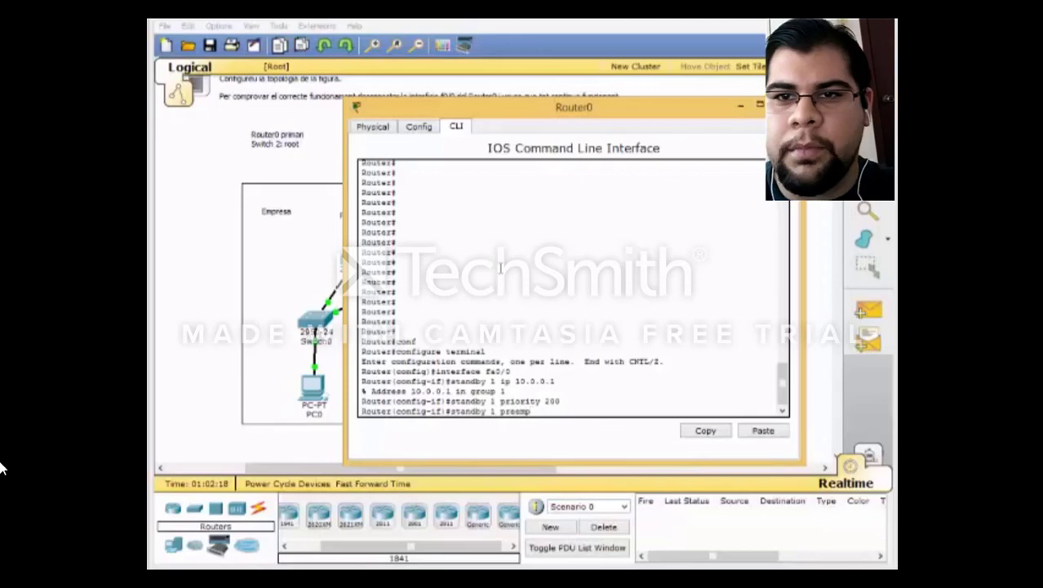
text(t)
key(Return)
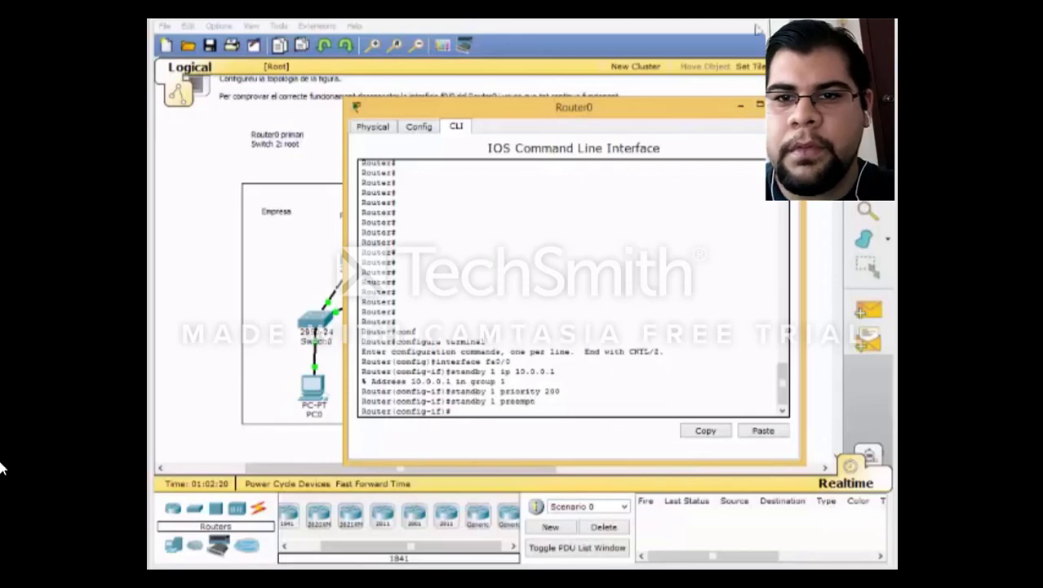
click(759, 104)
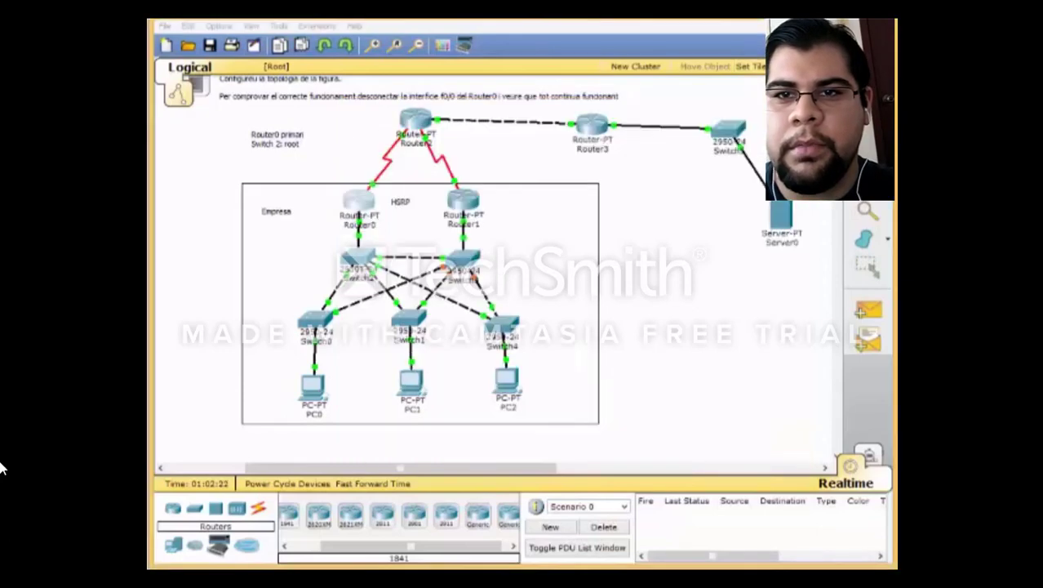
Step: Open Router1's command line and enter global configuration mode from privileged mode
click(460, 202)
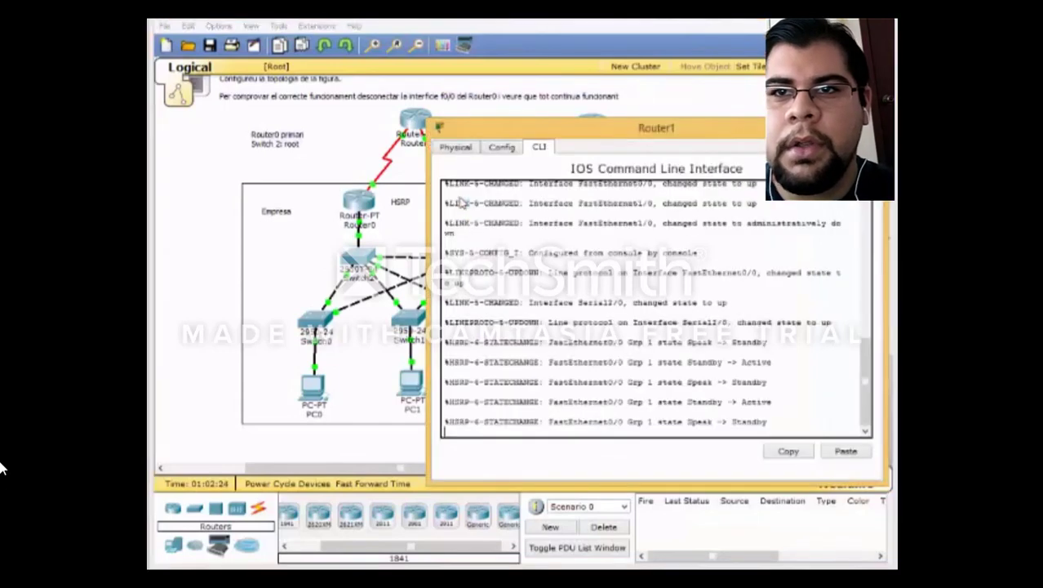
key(Return)
key(Return)
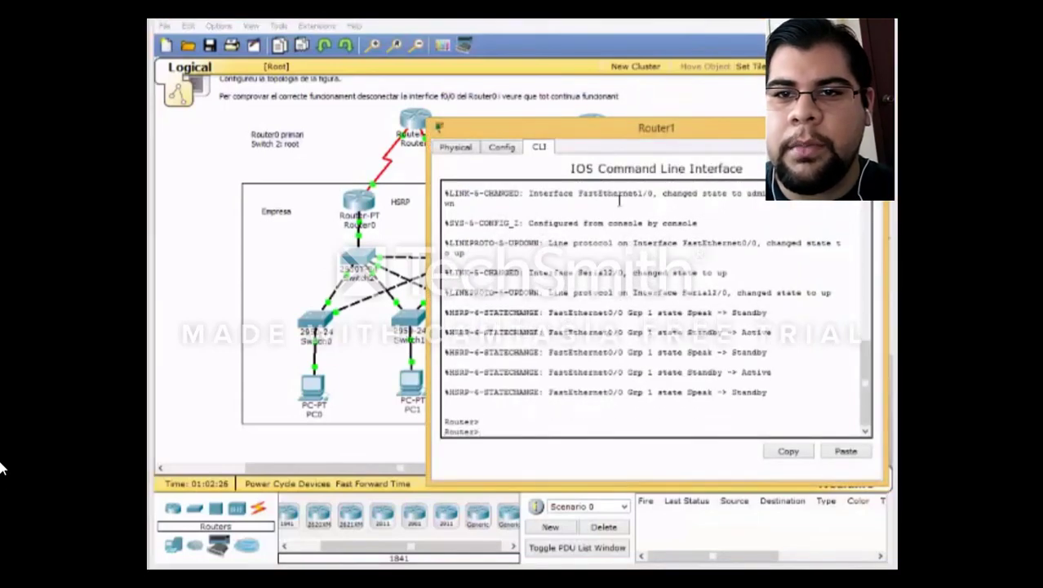
text(enable)
key(Return)
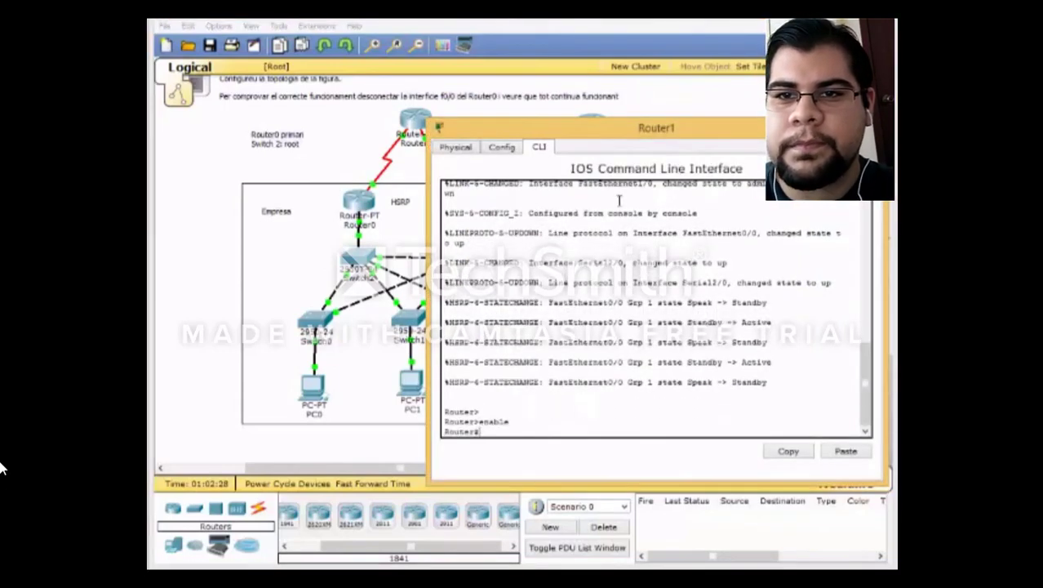
text(conf t)
key(Tab)
key(Return)
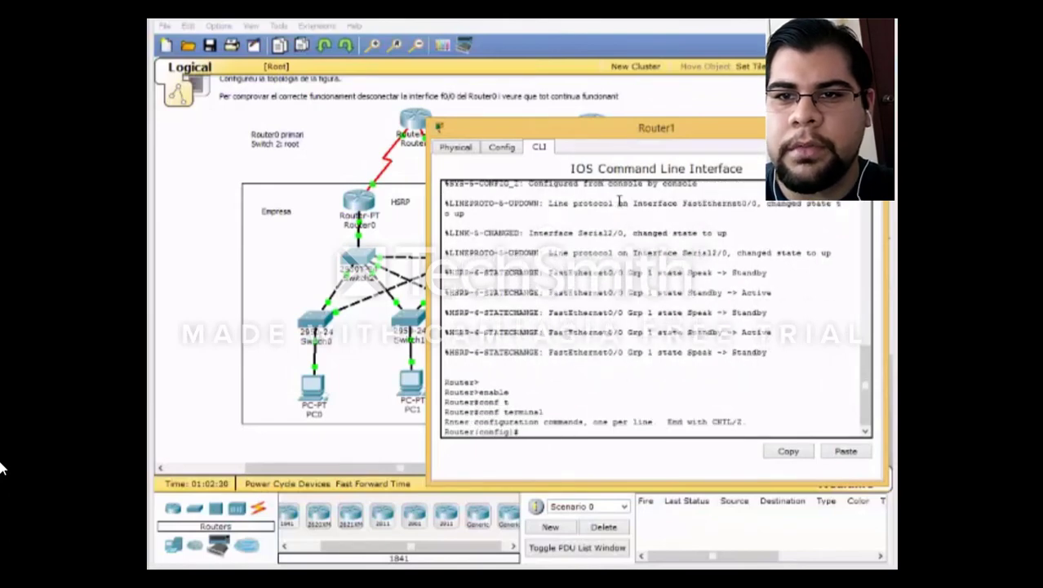
Step: Enter configuration mode for interface fa0/0 on Router1
text(inter)
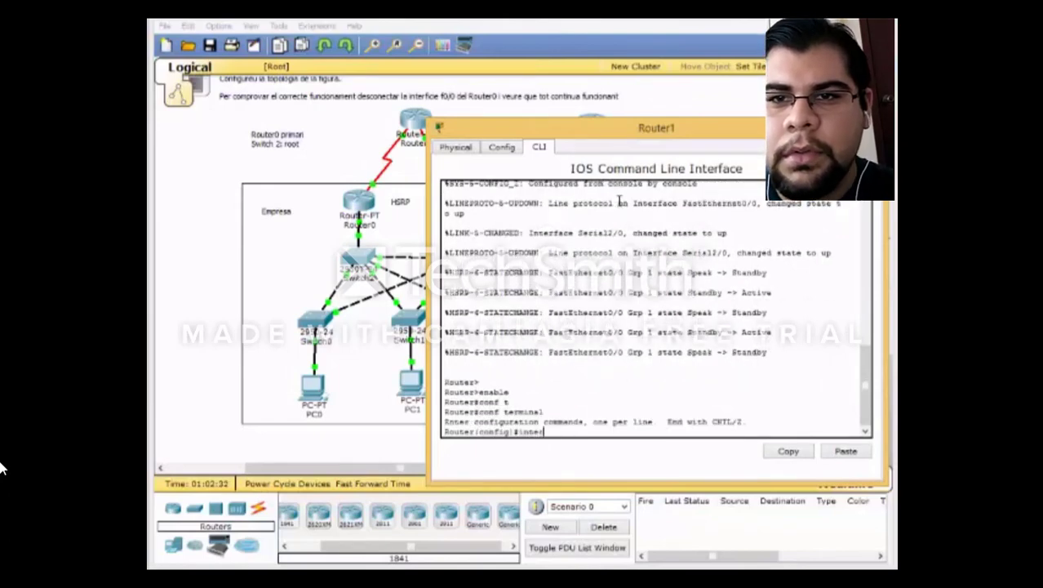
text(face 0/0)
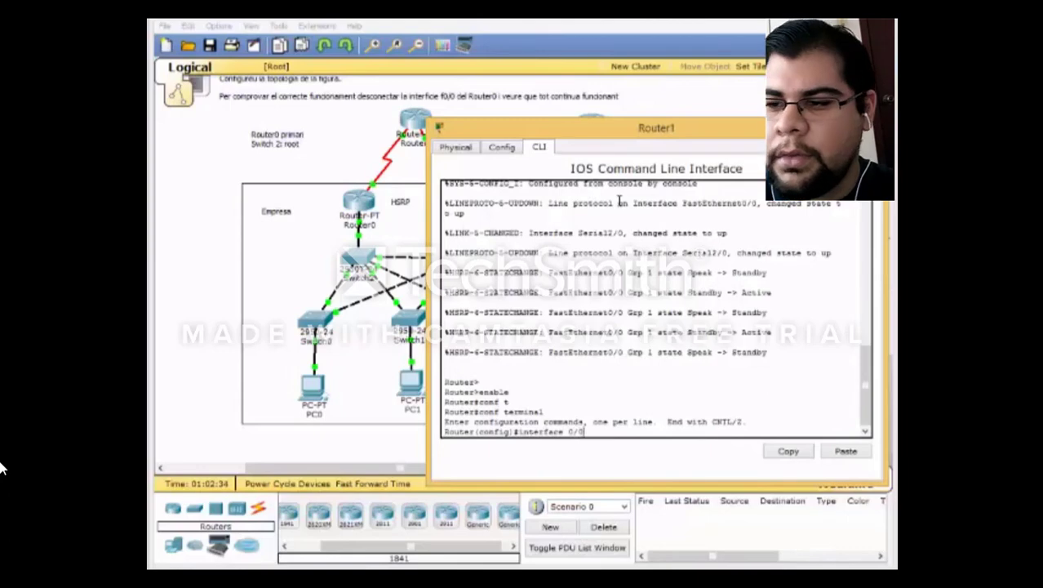
key(Return)
text(standby)
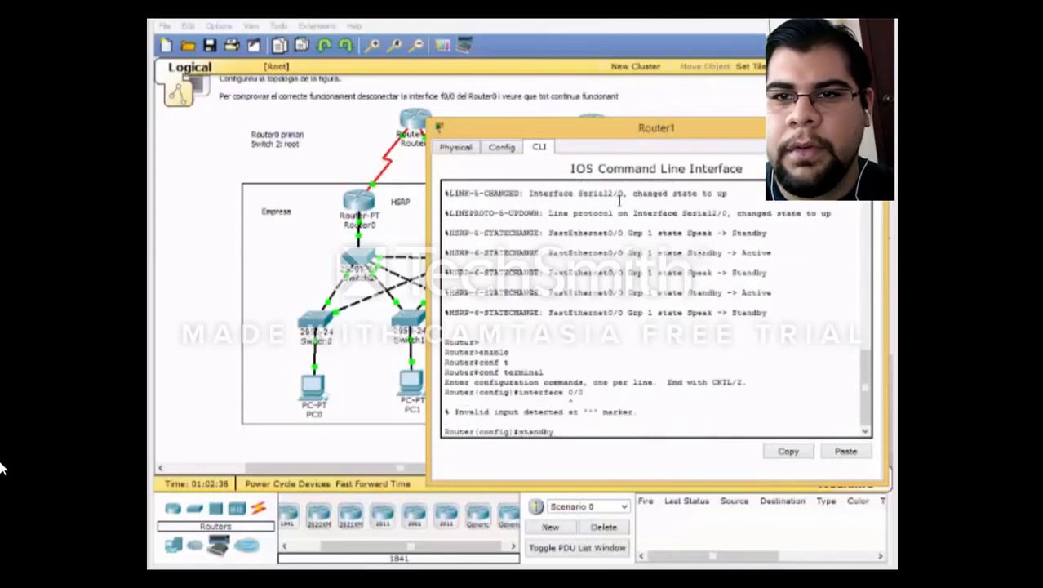
key(BackSpace)
key(BackSpace)
key(BackSpace)
key(BackSpace)
key(BackSpace)
key(Up)
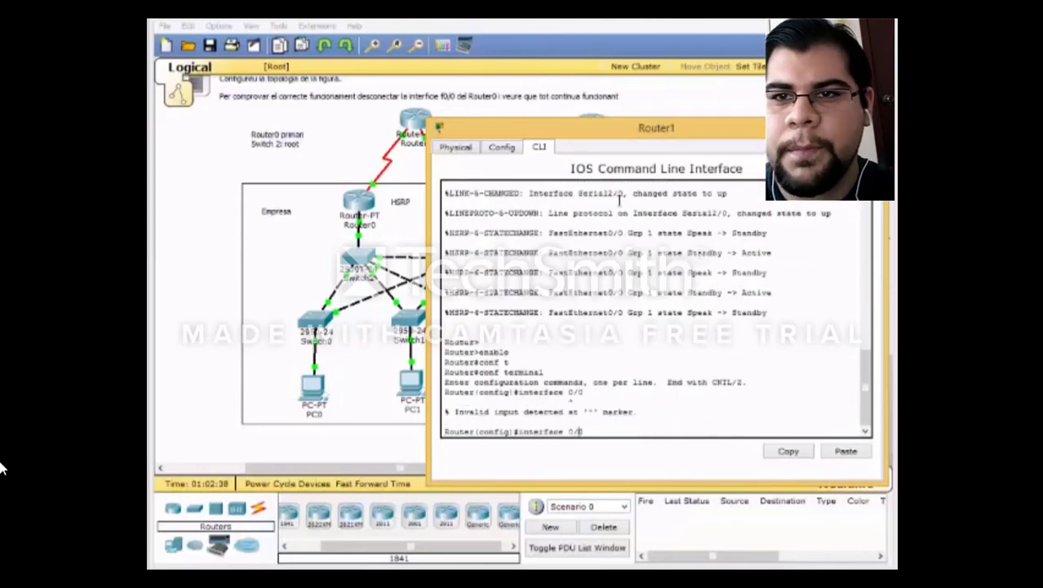
key(Left)
key(Left)
key(Left)
text(fa)
key(Return)
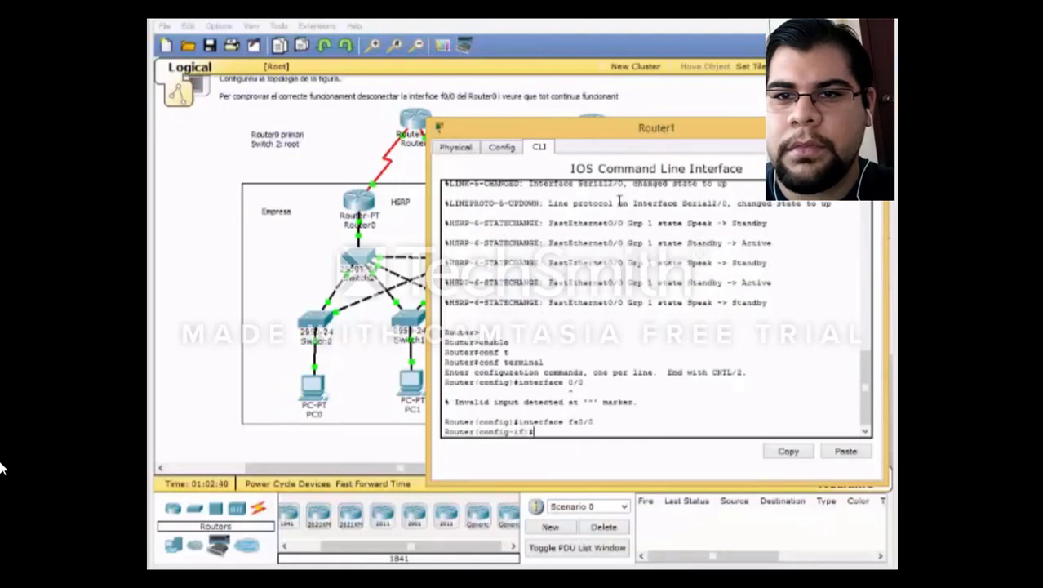
Step: Assign the virtual IP address 10.0.0.1 to standby group 1 on Router1's fa0/0 interface
text(standb)
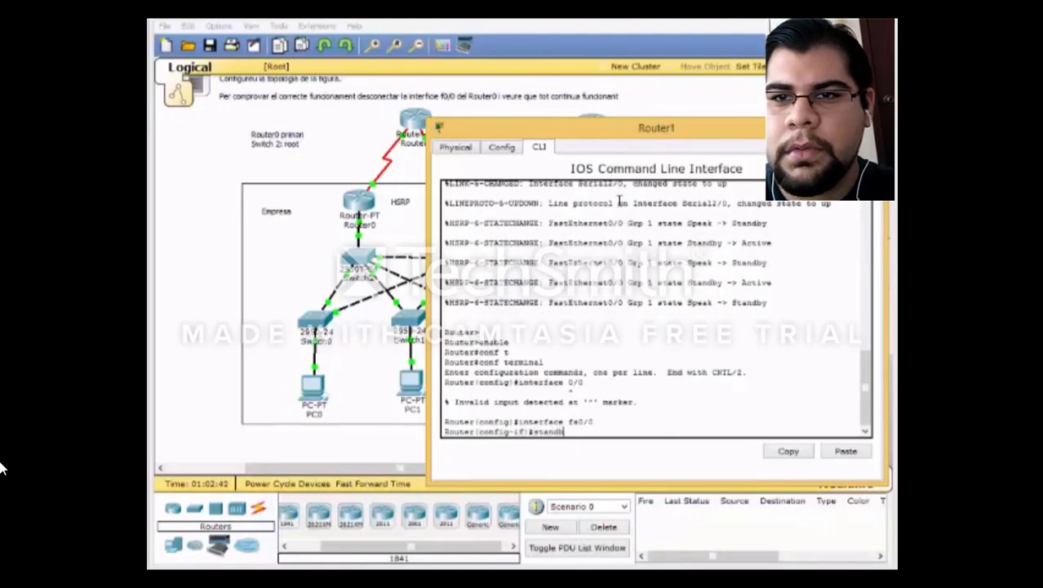
text(y 1 ip 10)
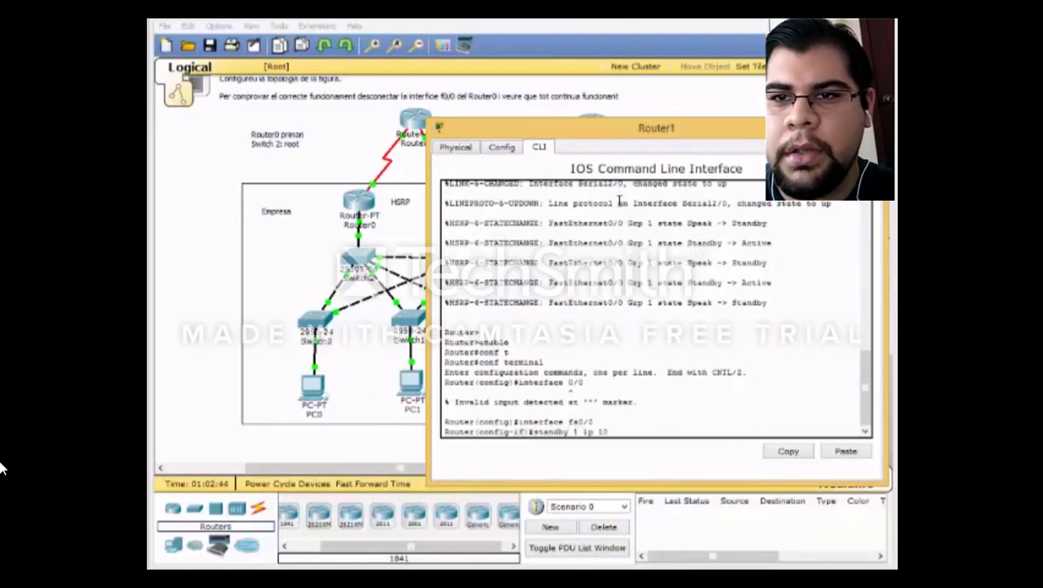
text(.0.0.1)
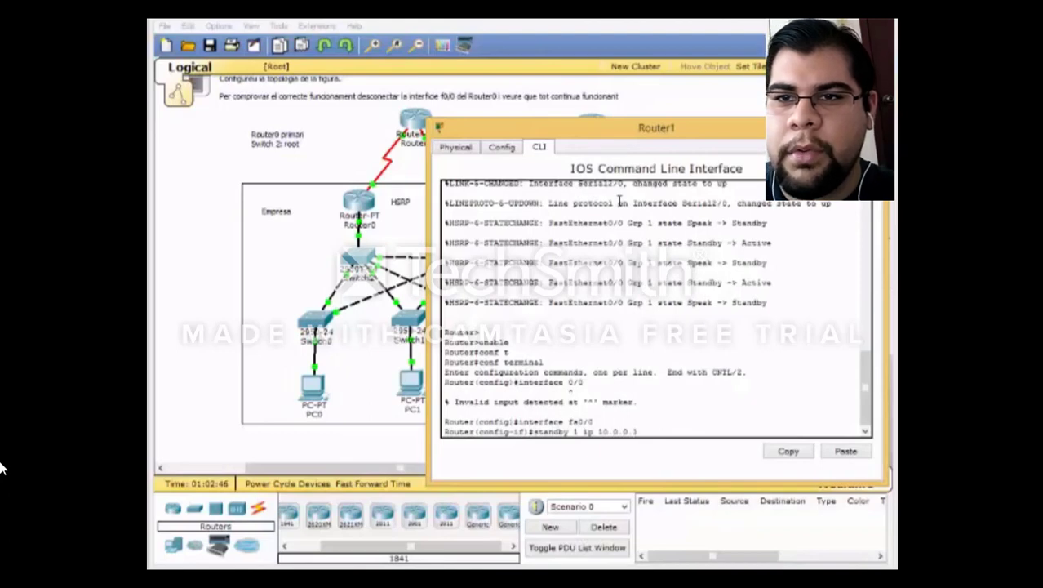
key(Return)
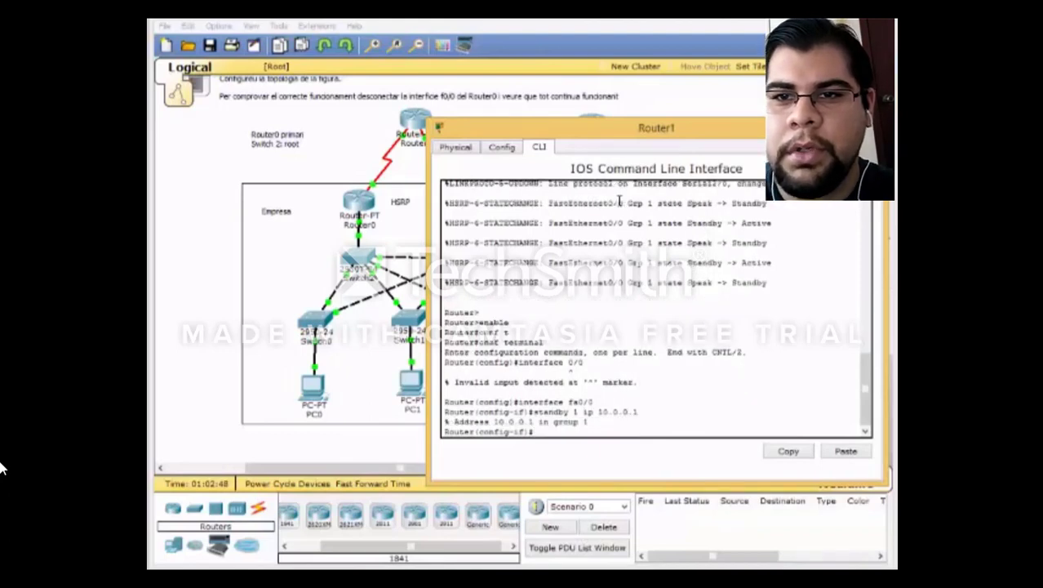
Step: Set Router1's priority in standby group 1 to 100
text(stand)
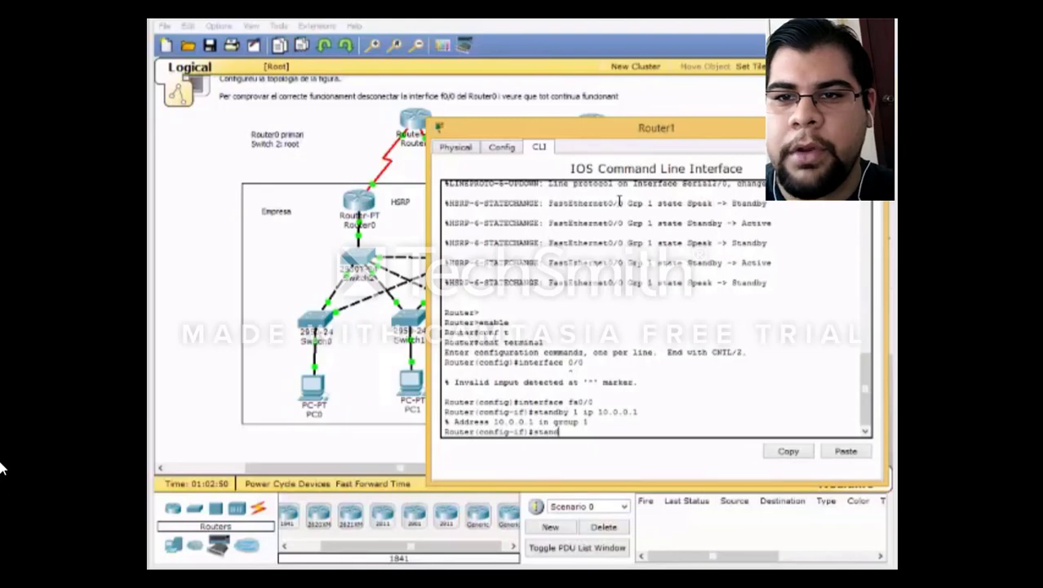
text(by 1 ip)
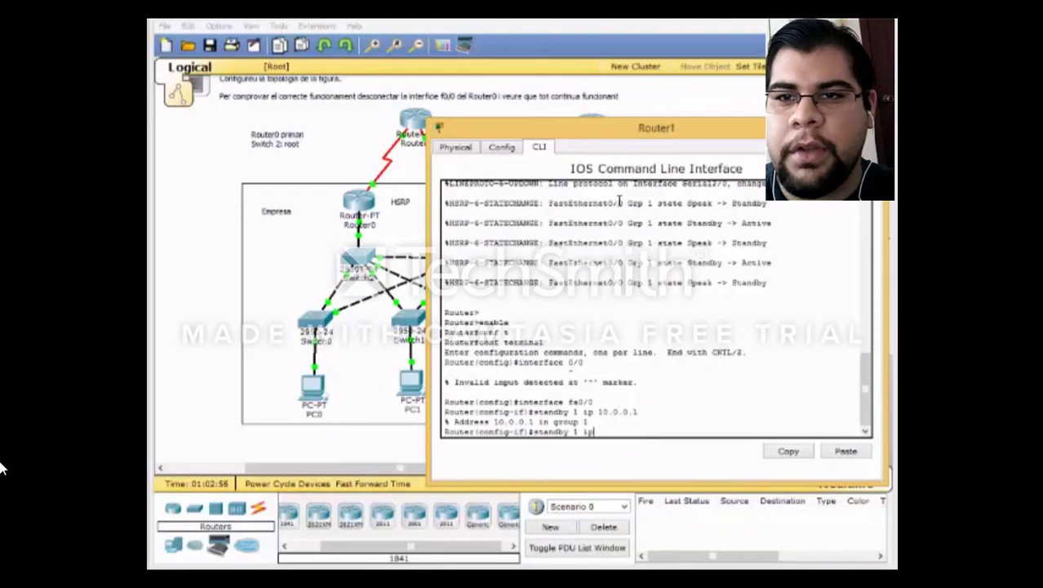
key(BackSpace)
key(BackSpace)
text(priority 100)
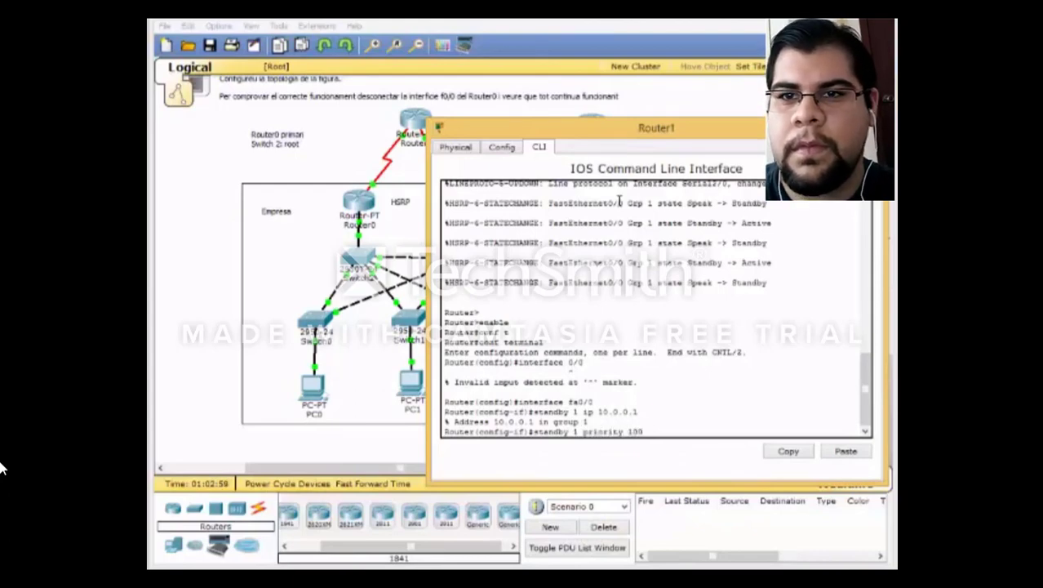
key(Return)
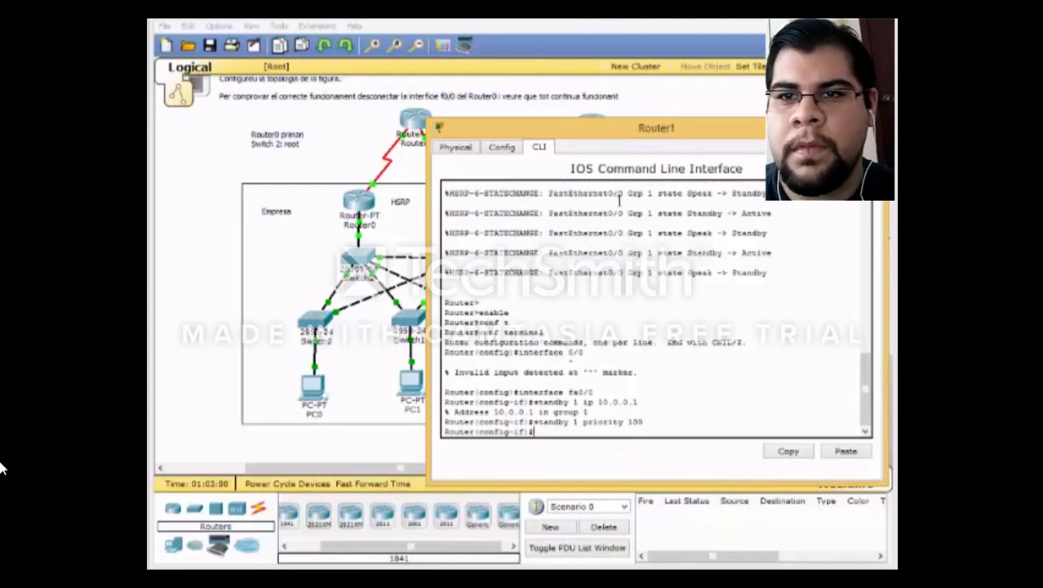
Step: Enable preemption for standby group 1 on Router1's fa0/0 interface and close the router's window
text(standby 1 pr)
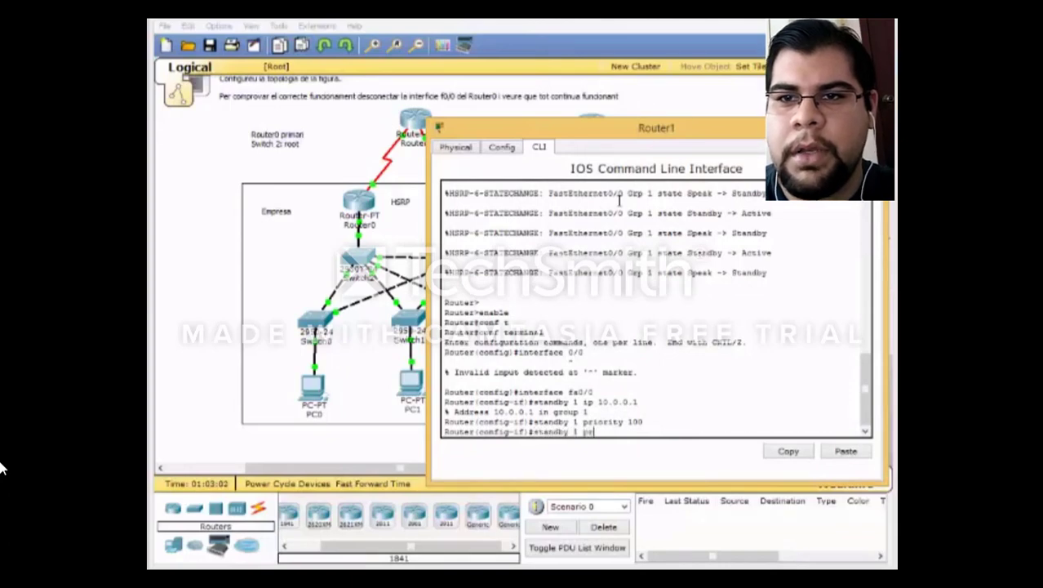
text(eempt)
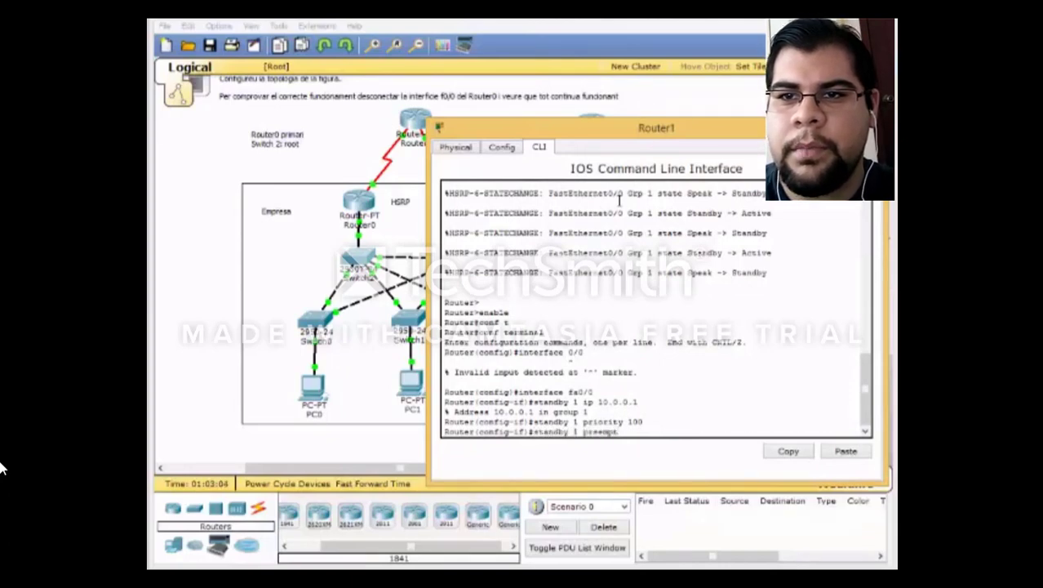
key(Return)
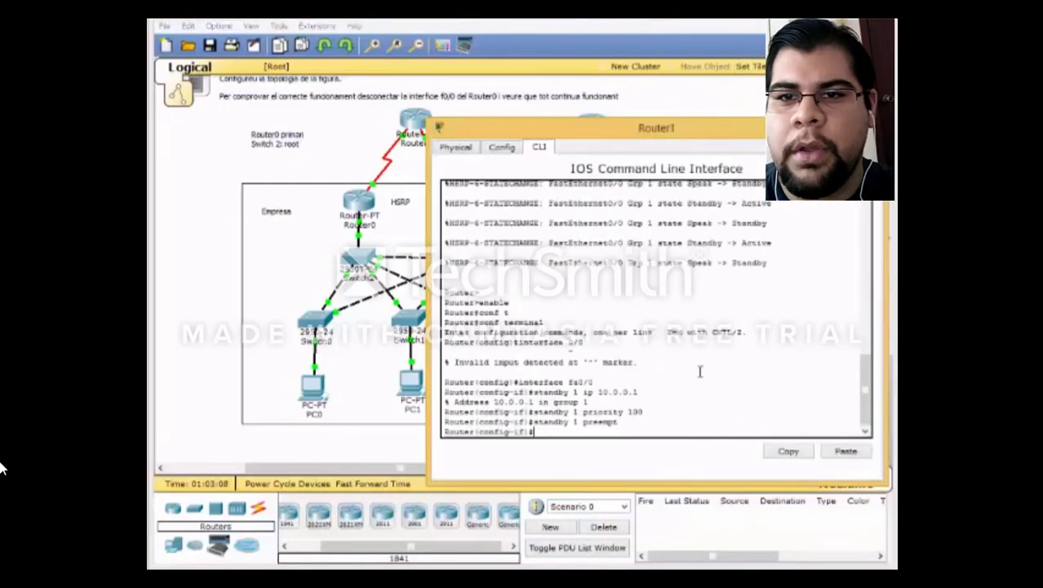
triple_click(548, 422)
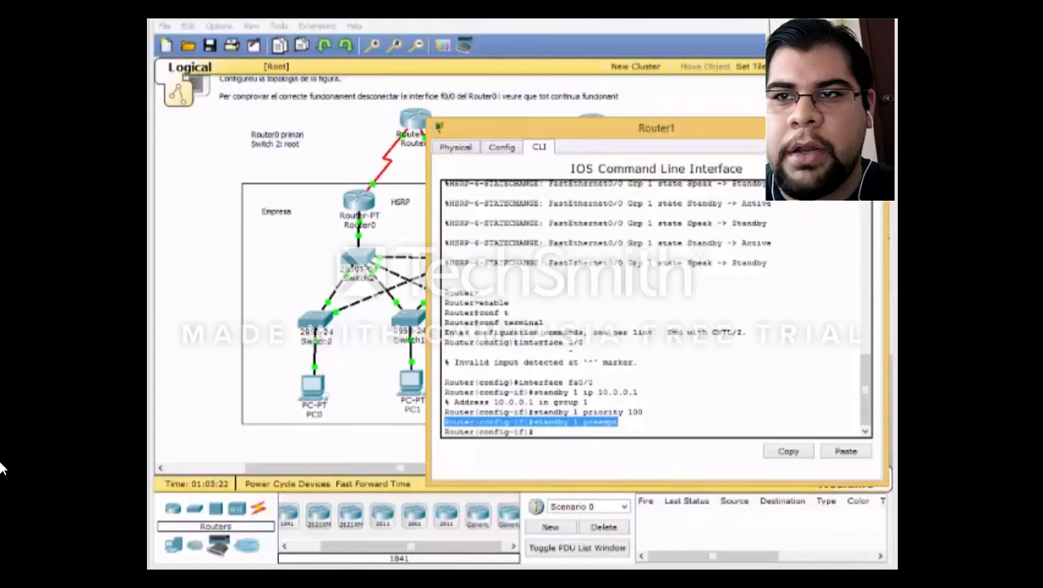
click(869, 124)
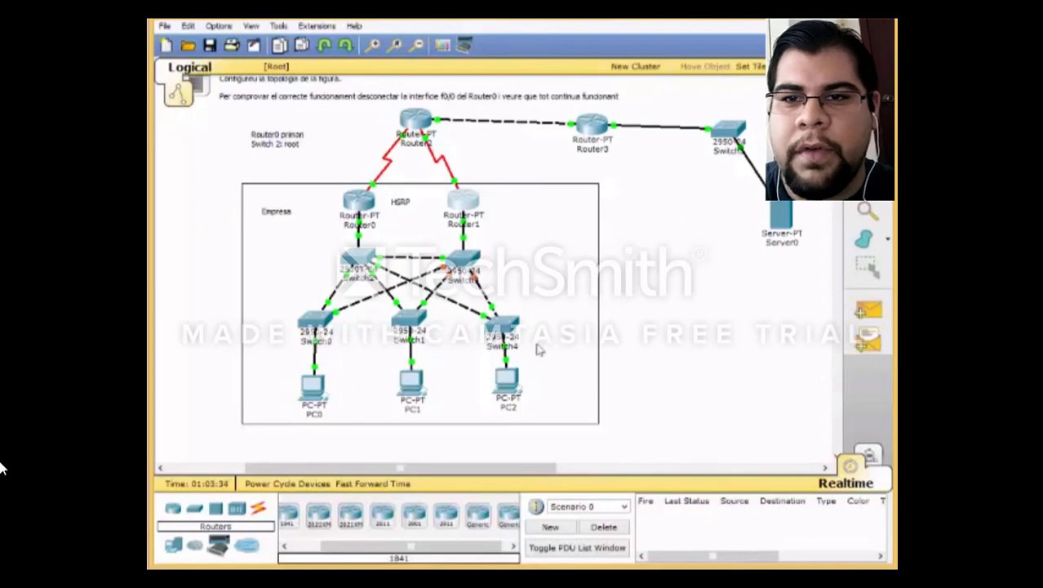
Step: Check the default gateway in PC0's global settings and close its window
click(312, 385)
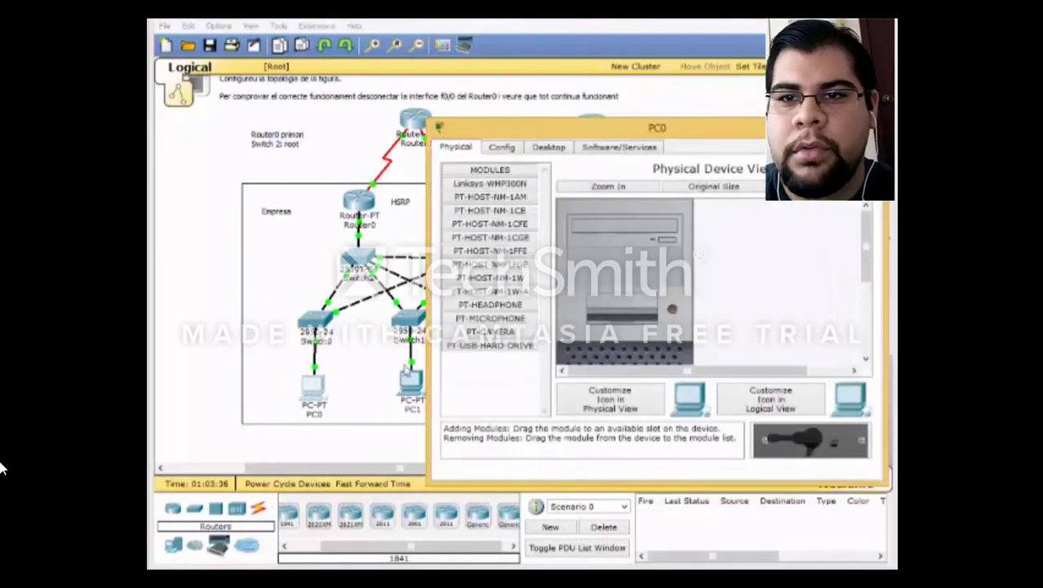
click(521, 147)
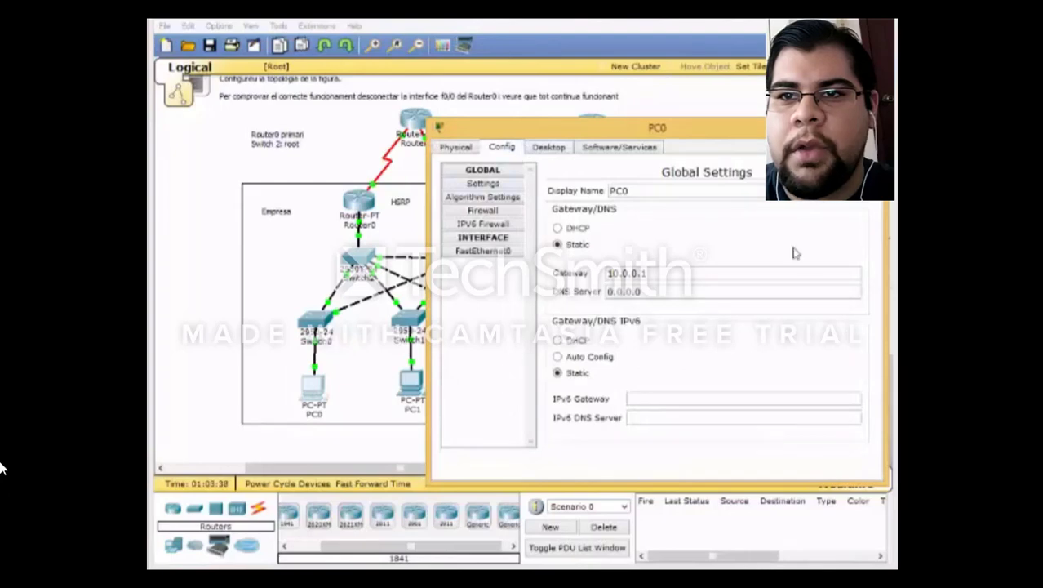
click(656, 272)
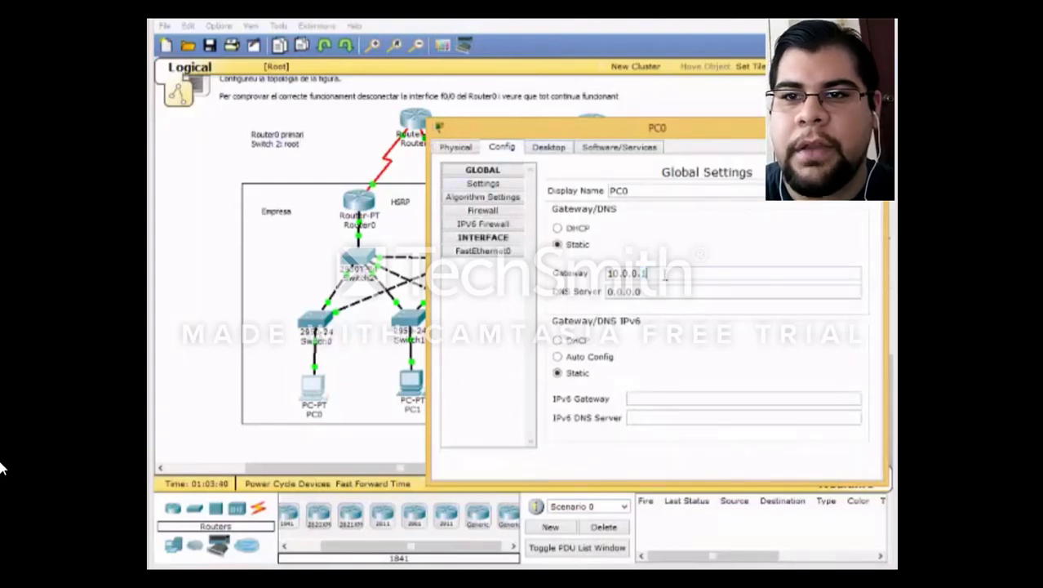
double_click(664, 278)
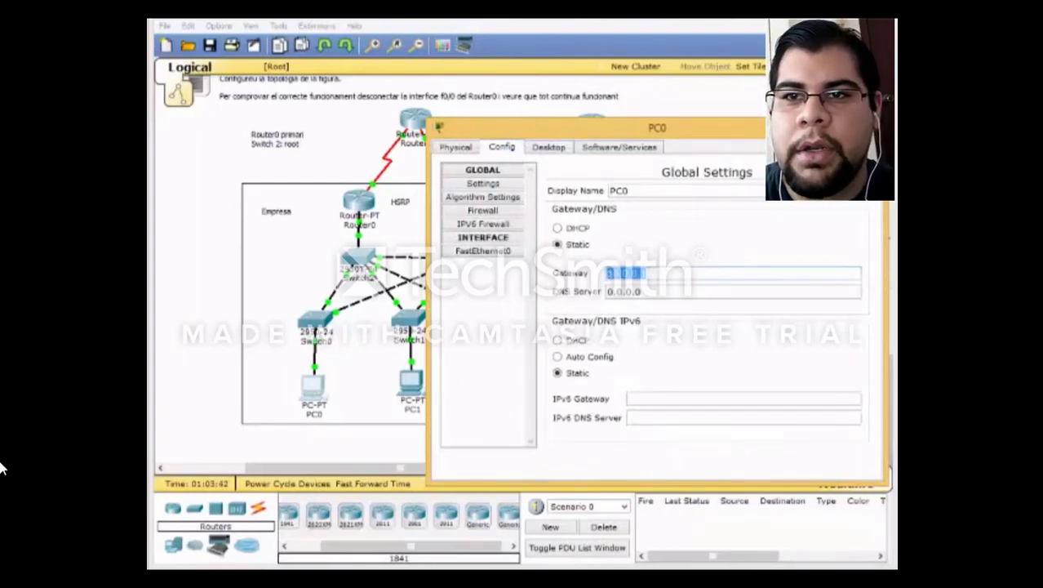
click(868, 125)
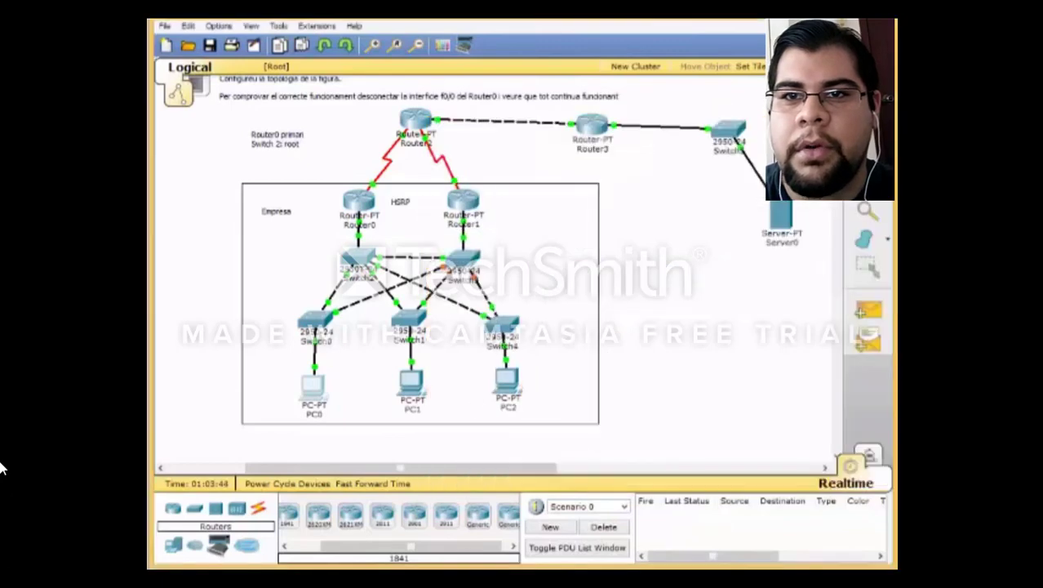
Step: Check the static routes configured on Router0 and close its window
click(358, 195)
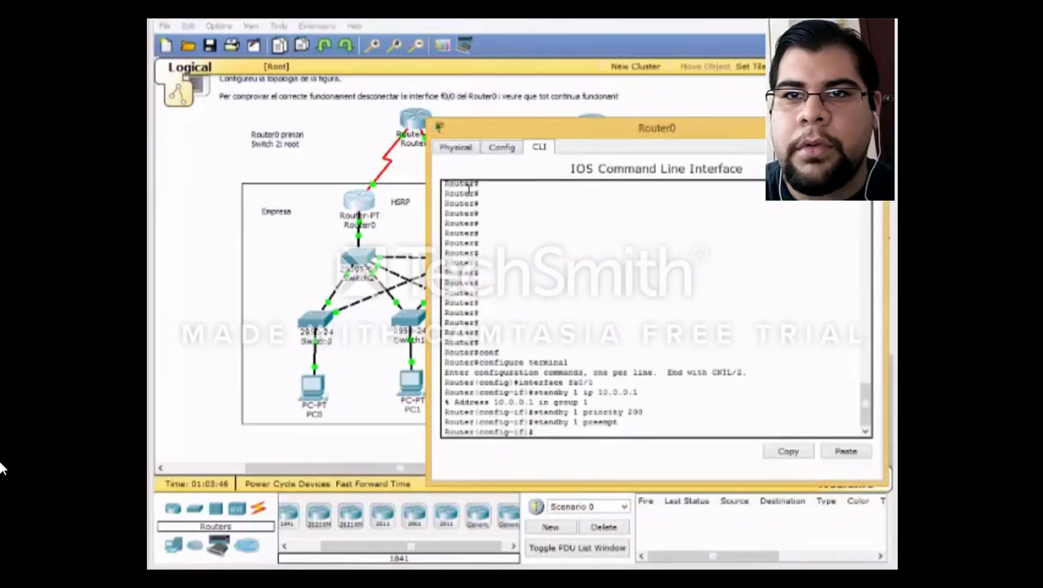
click(462, 148)
click(506, 150)
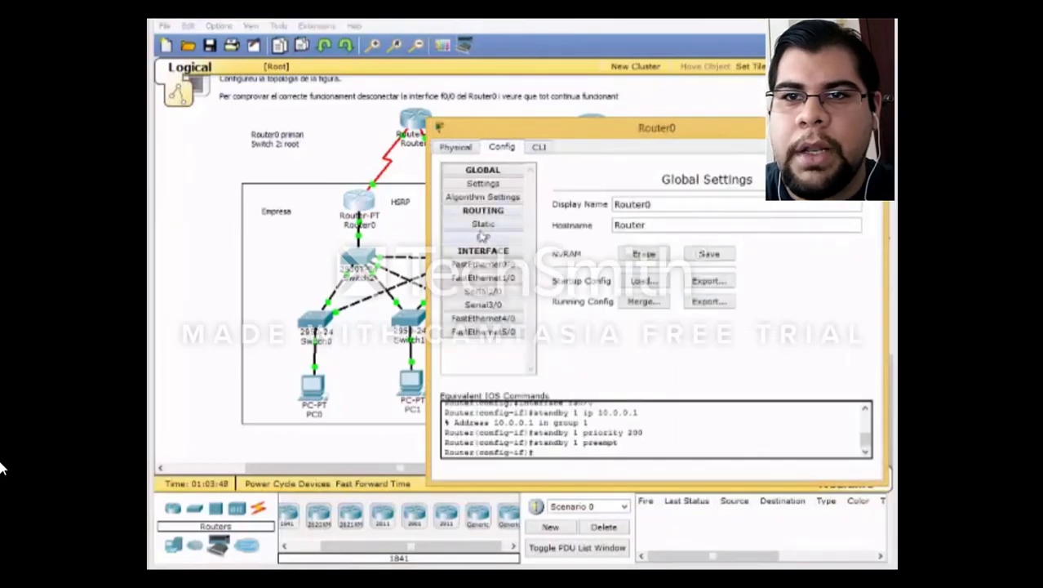
click(482, 224)
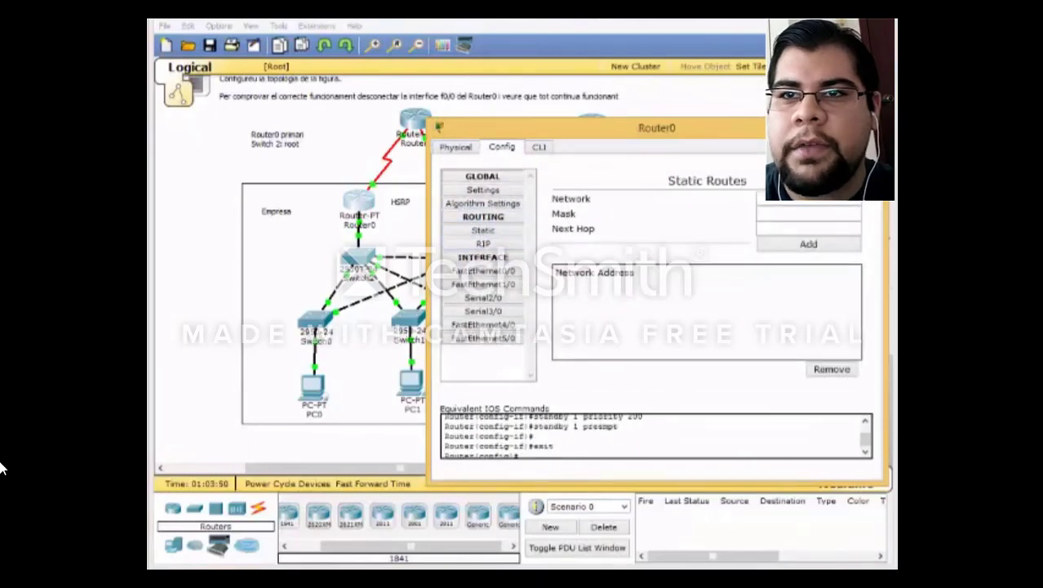
click(868, 125)
mouse_move(462, 211)
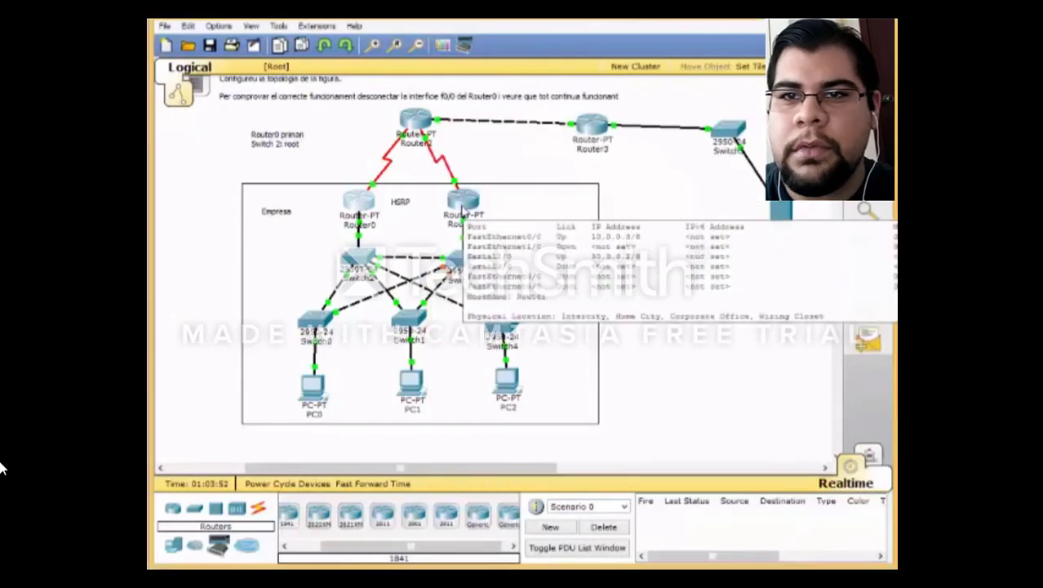